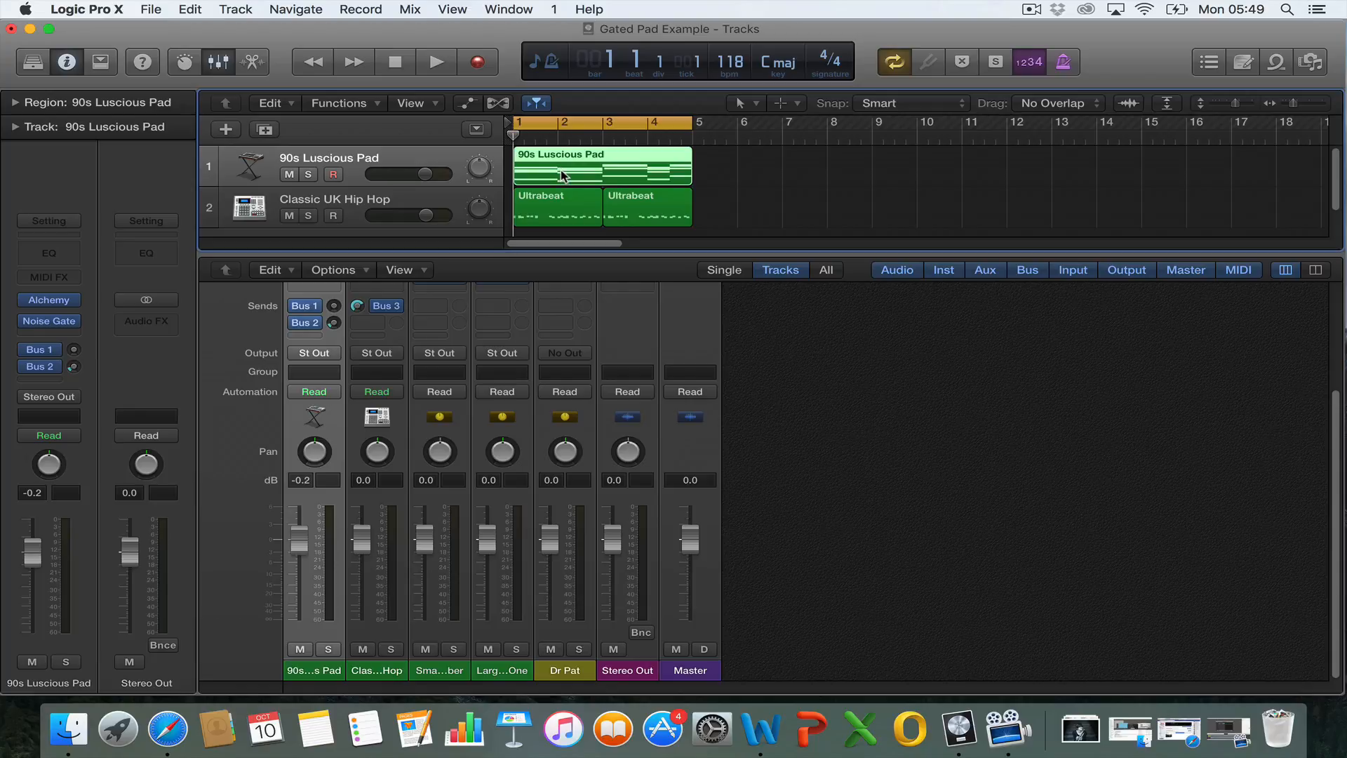
Step: Play back the four-bar loop and view the Alchemy instrument settings of the 90s Luscious Pad track
{"action": "key", "text": "space"}
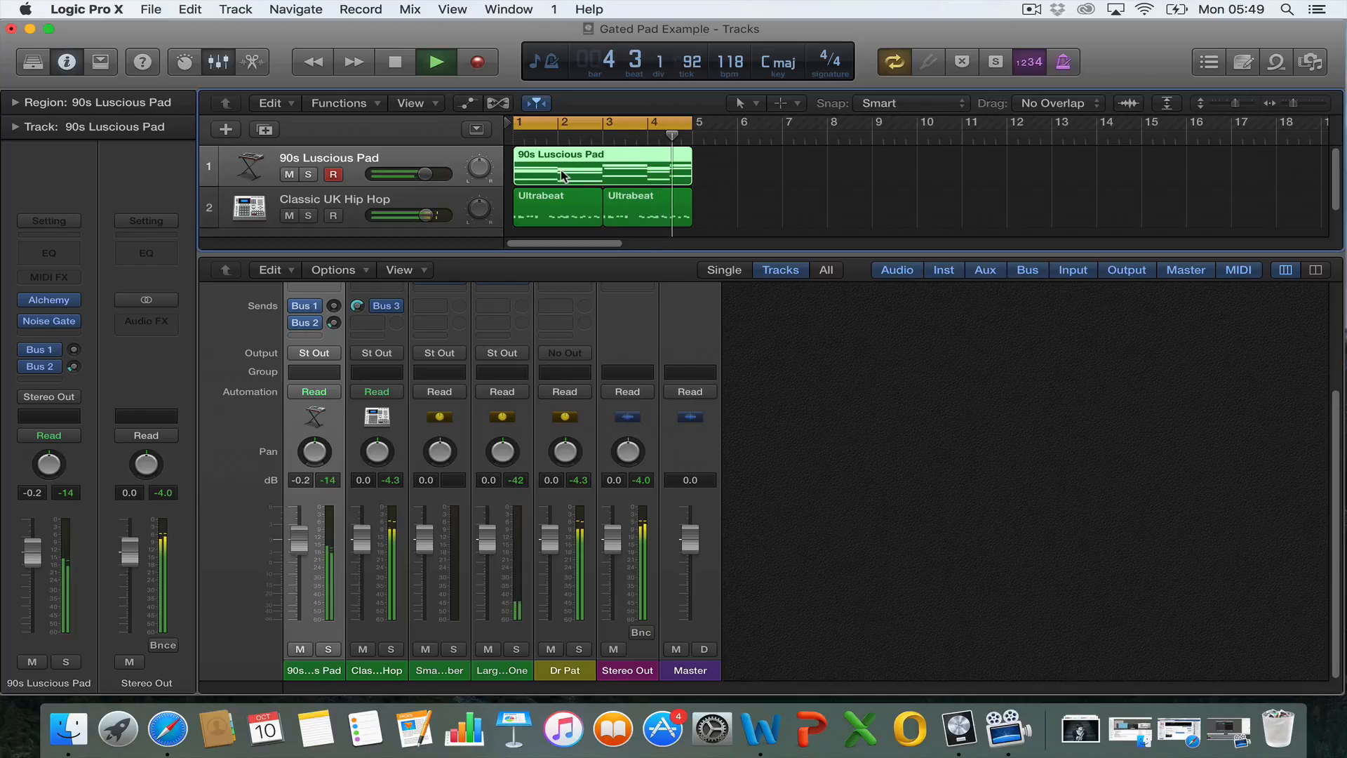
{"action": "key", "text": "space"}
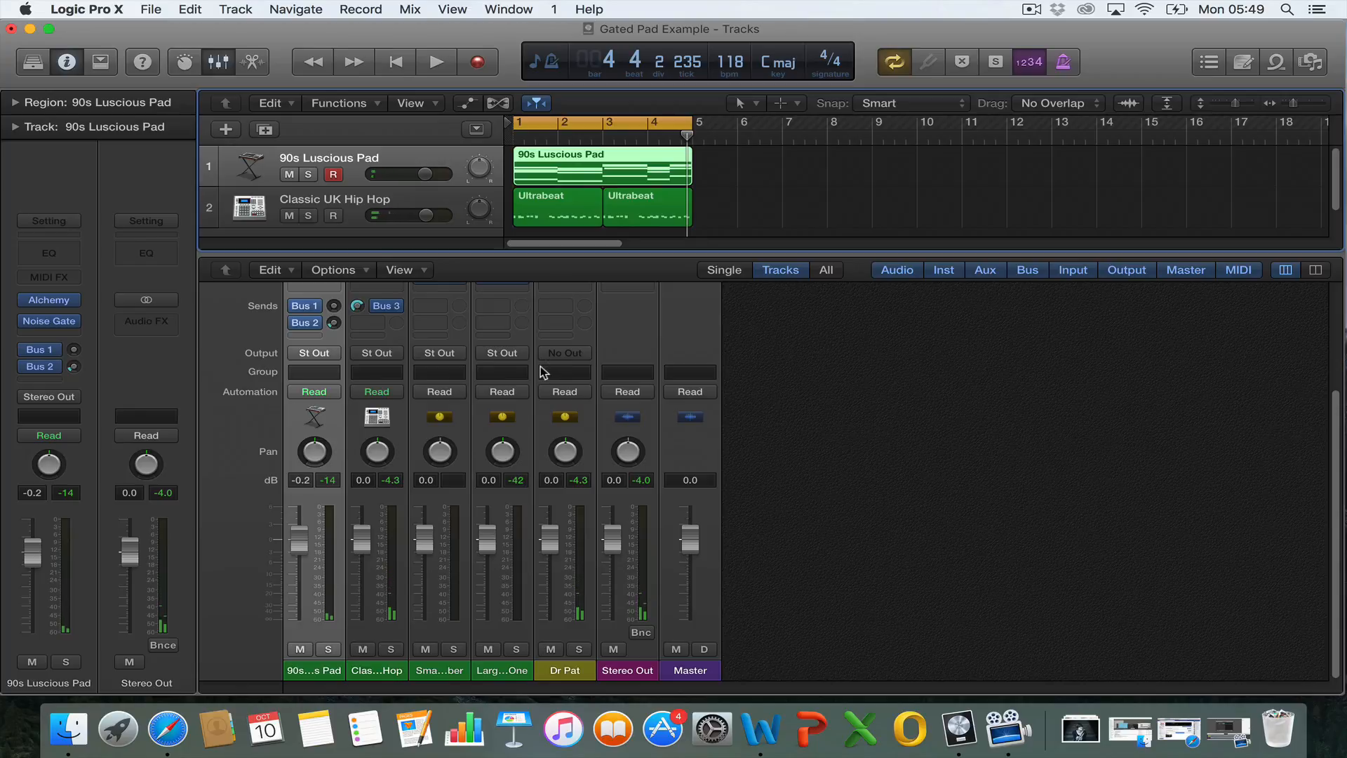
{"action": "scroll", "coordinate": [542, 368], "scroll_direction": "up", "scroll_amount": 5}
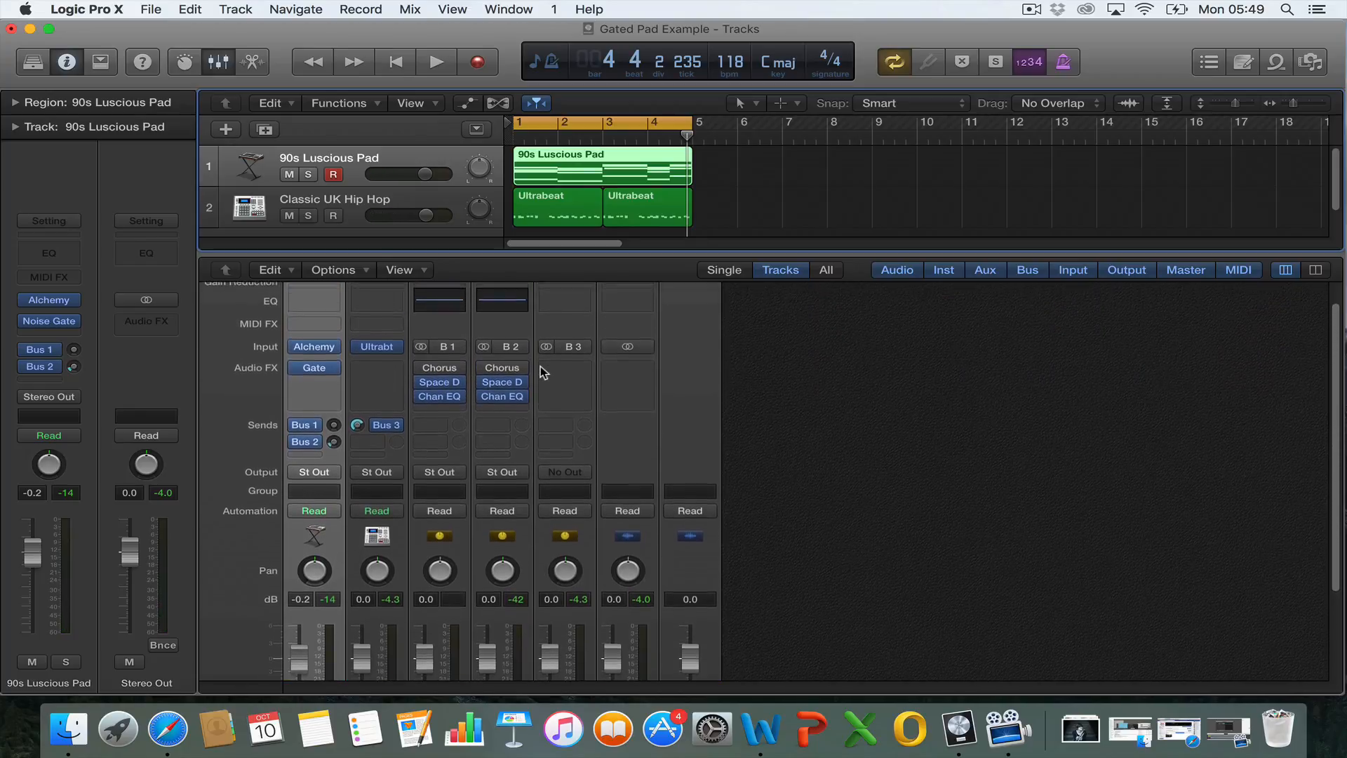
{"action": "scroll", "coordinate": [544, 372], "scroll_direction": "up", "scroll_amount": 1}
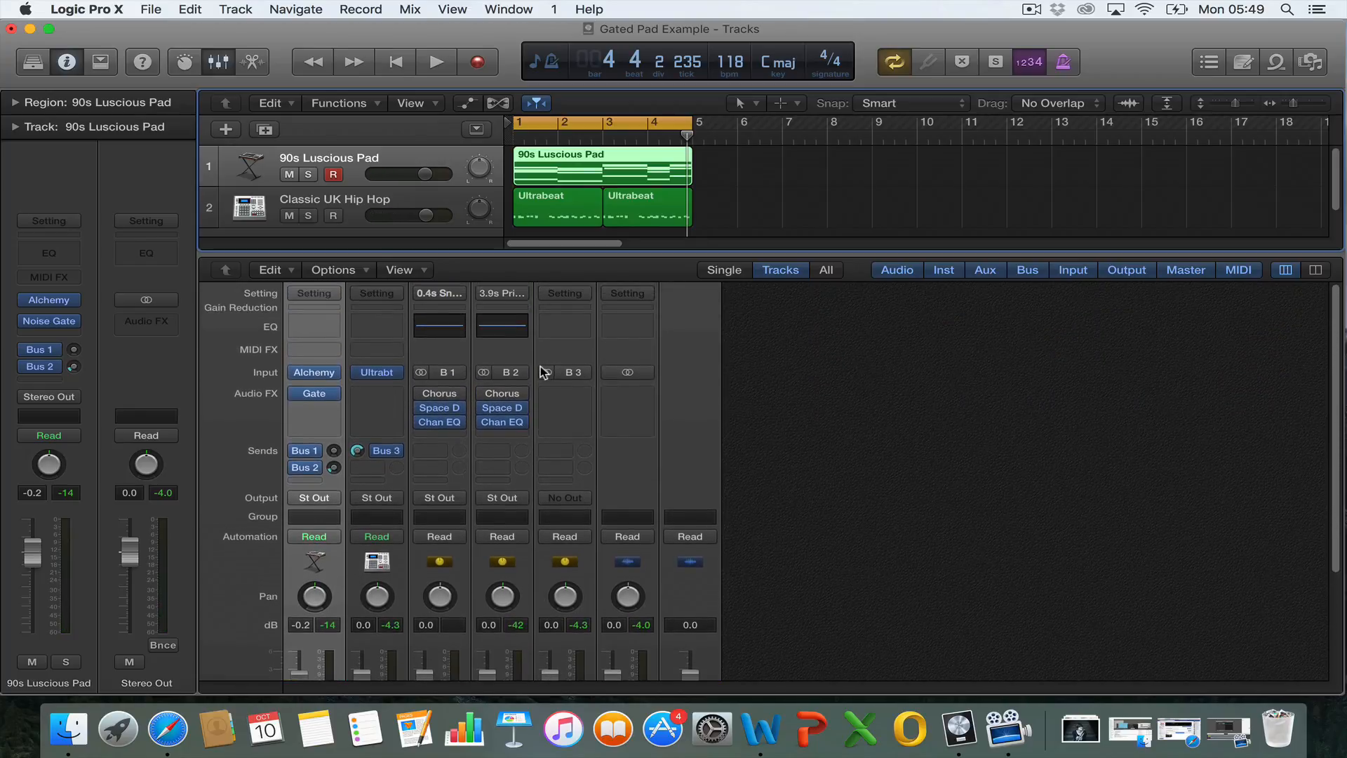
{"action": "left_click", "coordinate": [313, 372]}
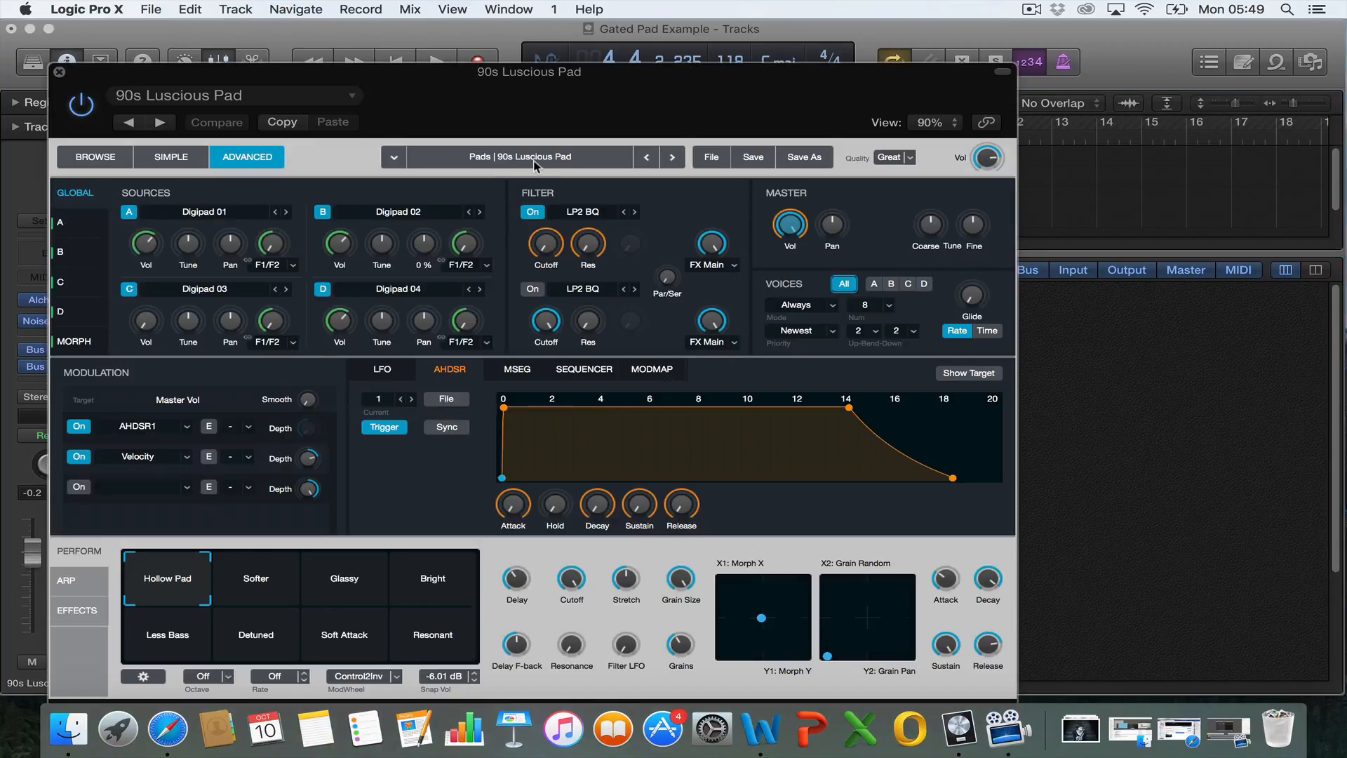
{"action": "left_click", "coordinate": [61, 75]}
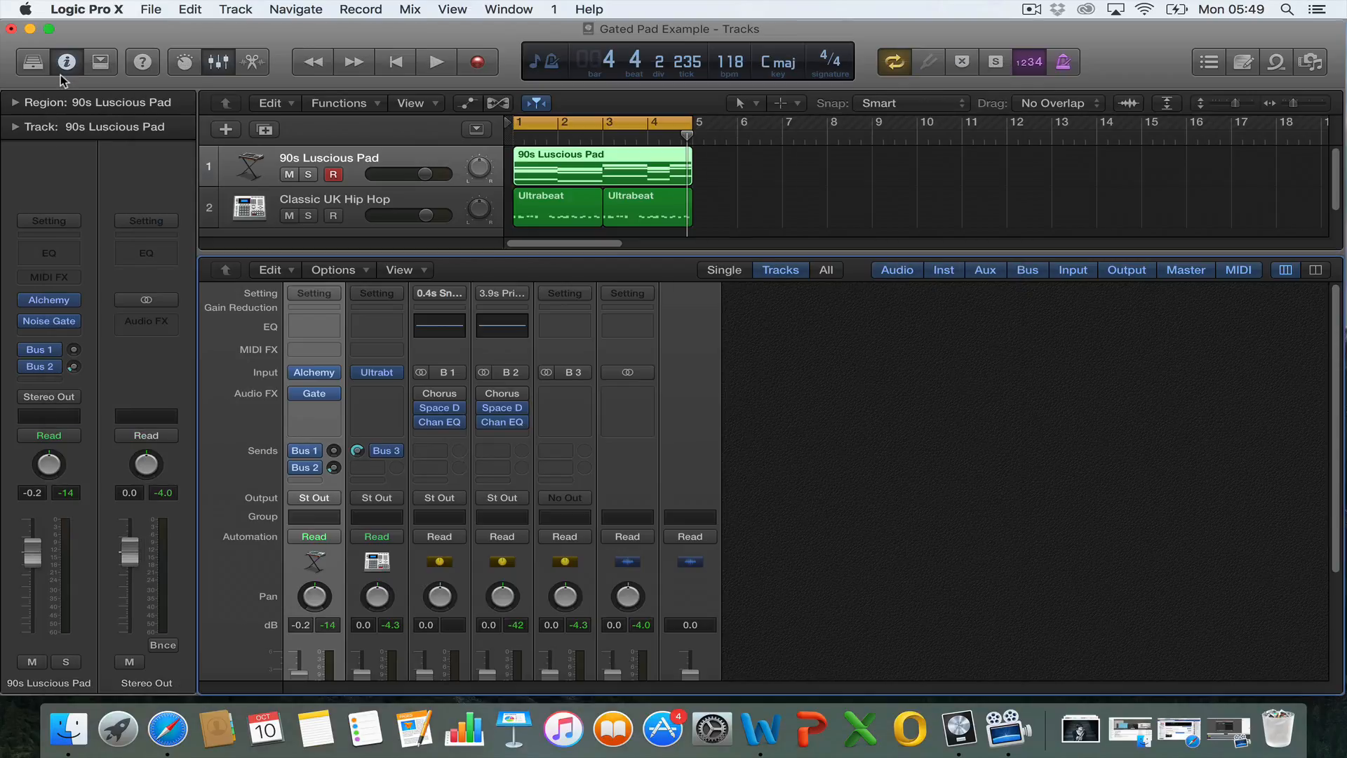
Step: Select the Classic UK Hip Hop track and lower its mixer volume fader to minus infinity
{"action": "left_click", "coordinate": [353, 201]}
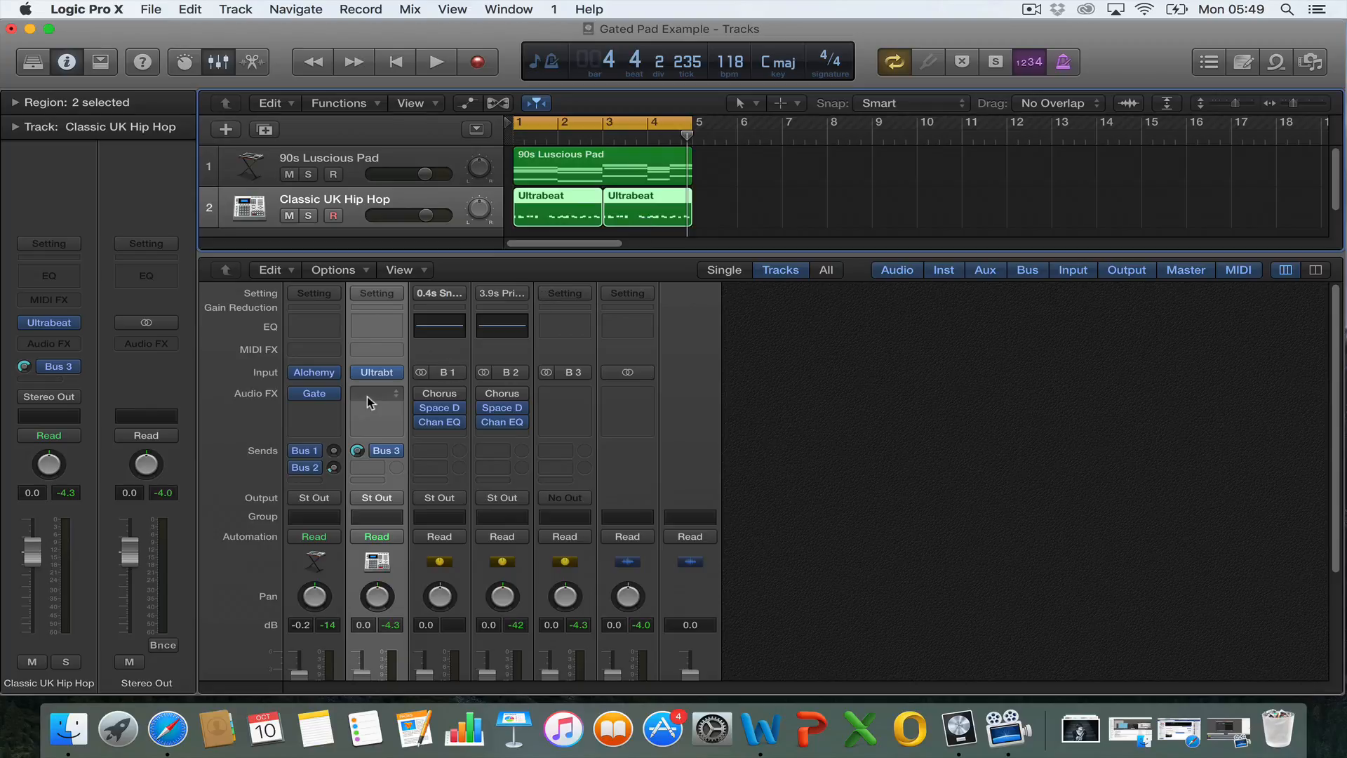
{"action": "scroll", "coordinate": [403, 452], "scroll_direction": "down", "scroll_amount": 5}
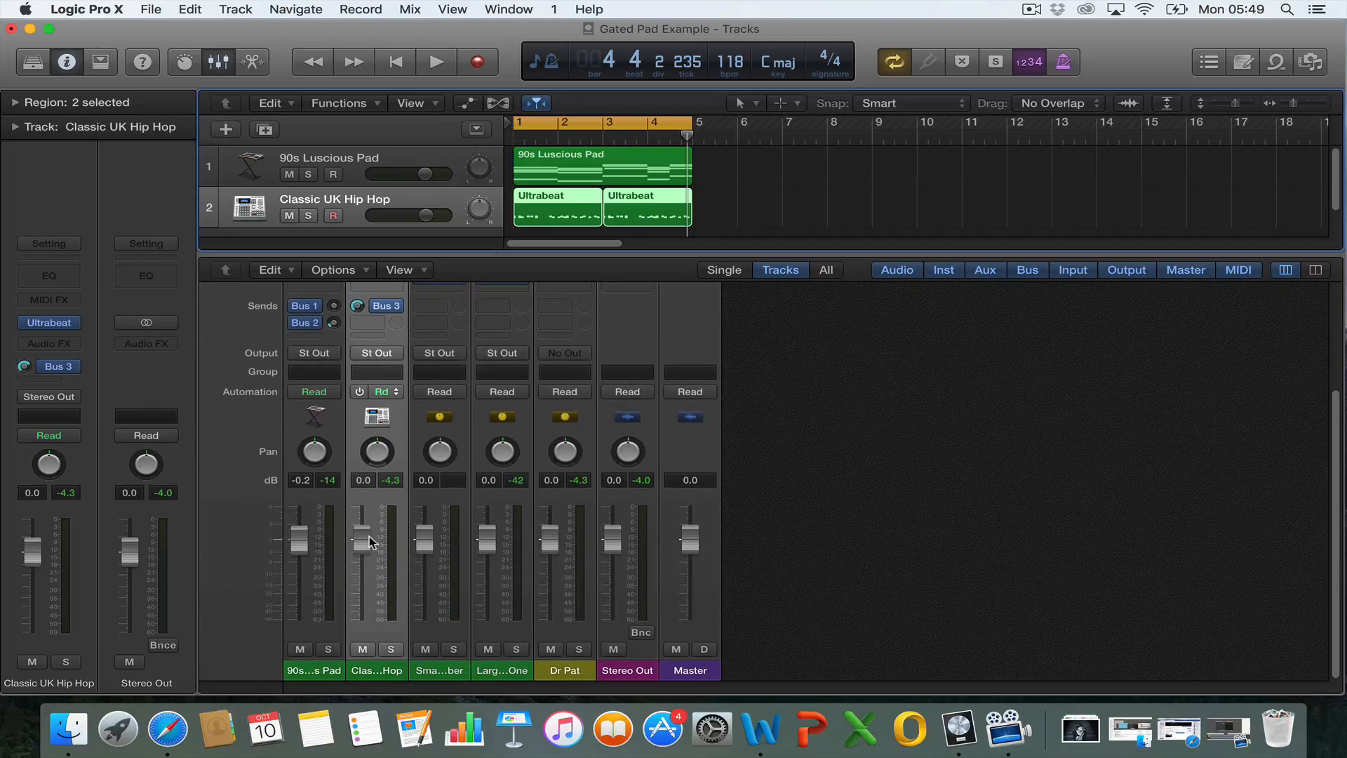
{"action": "left_click_drag", "start_coordinate": [369, 536], "coordinate": [362, 621]}
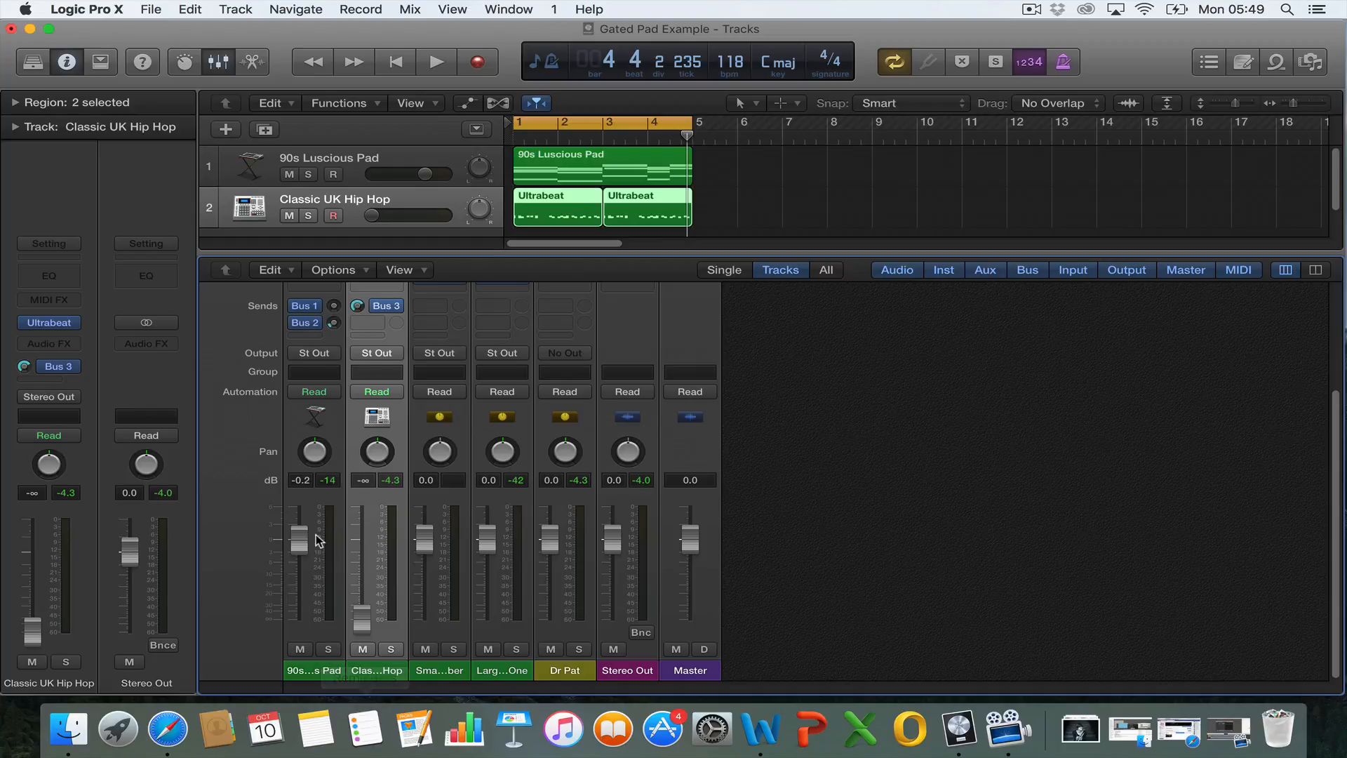
Step: Bypass the existing Noise Gate on the 90s Luscious Pad channel and play the project from the start
{"action": "scroll", "coordinate": [319, 541], "scroll_direction": "up", "scroll_amount": 4}
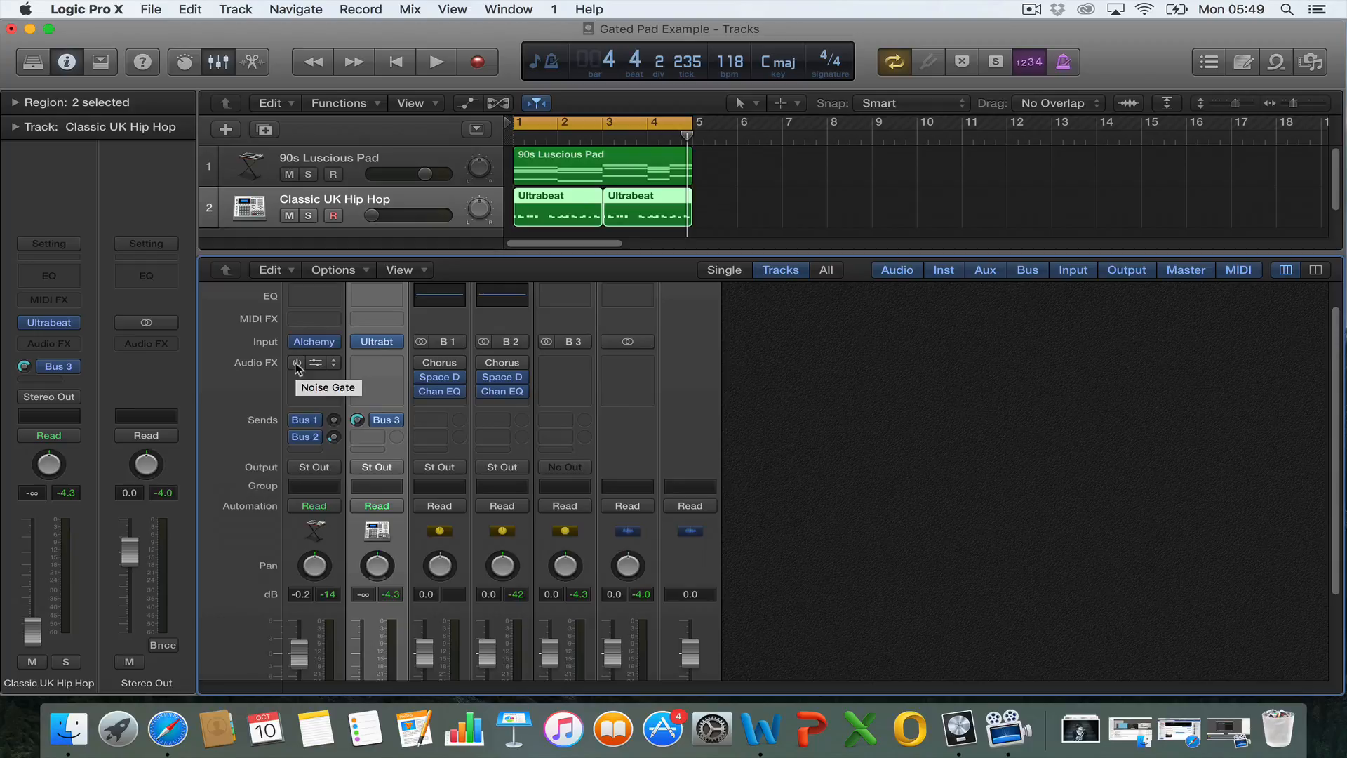
{"action": "key", "text": "Return"}
{"action": "key", "text": "space"}
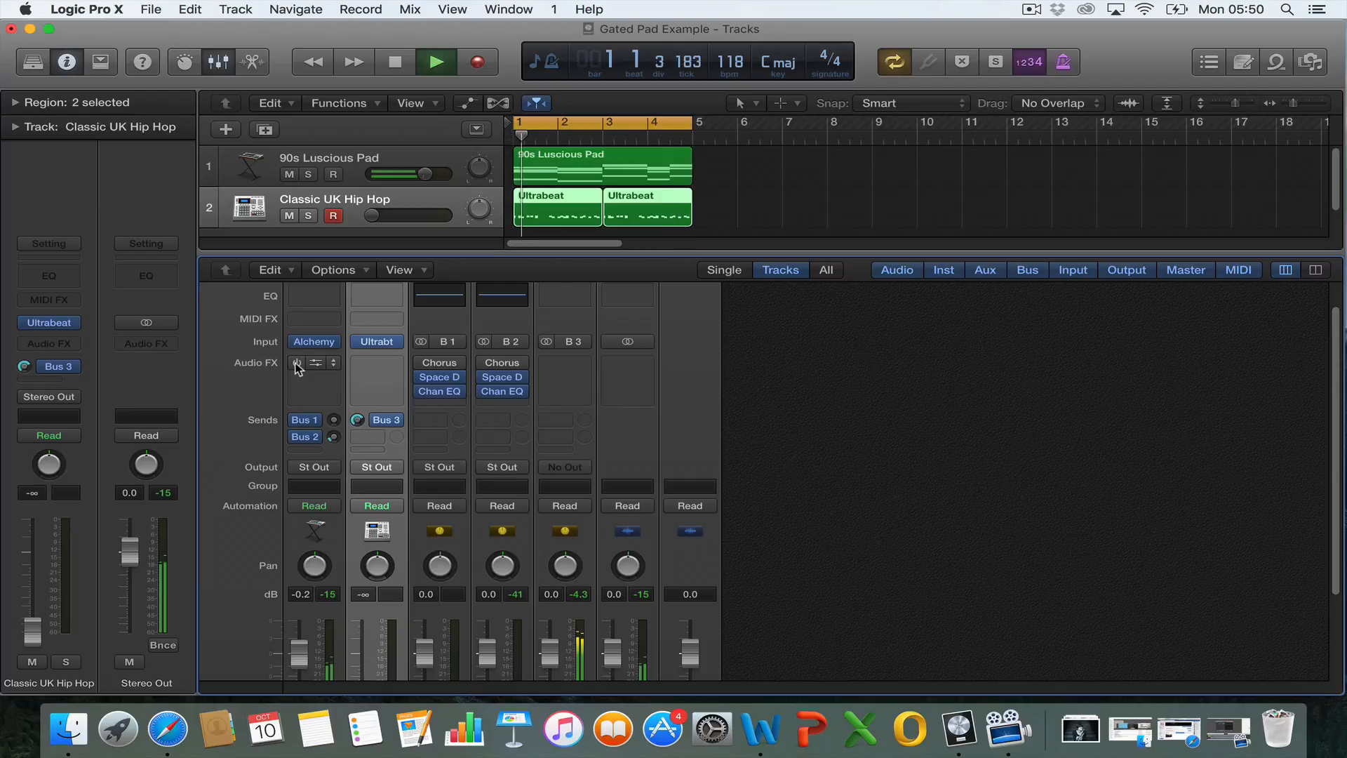
{"action": "key", "text": "space"}
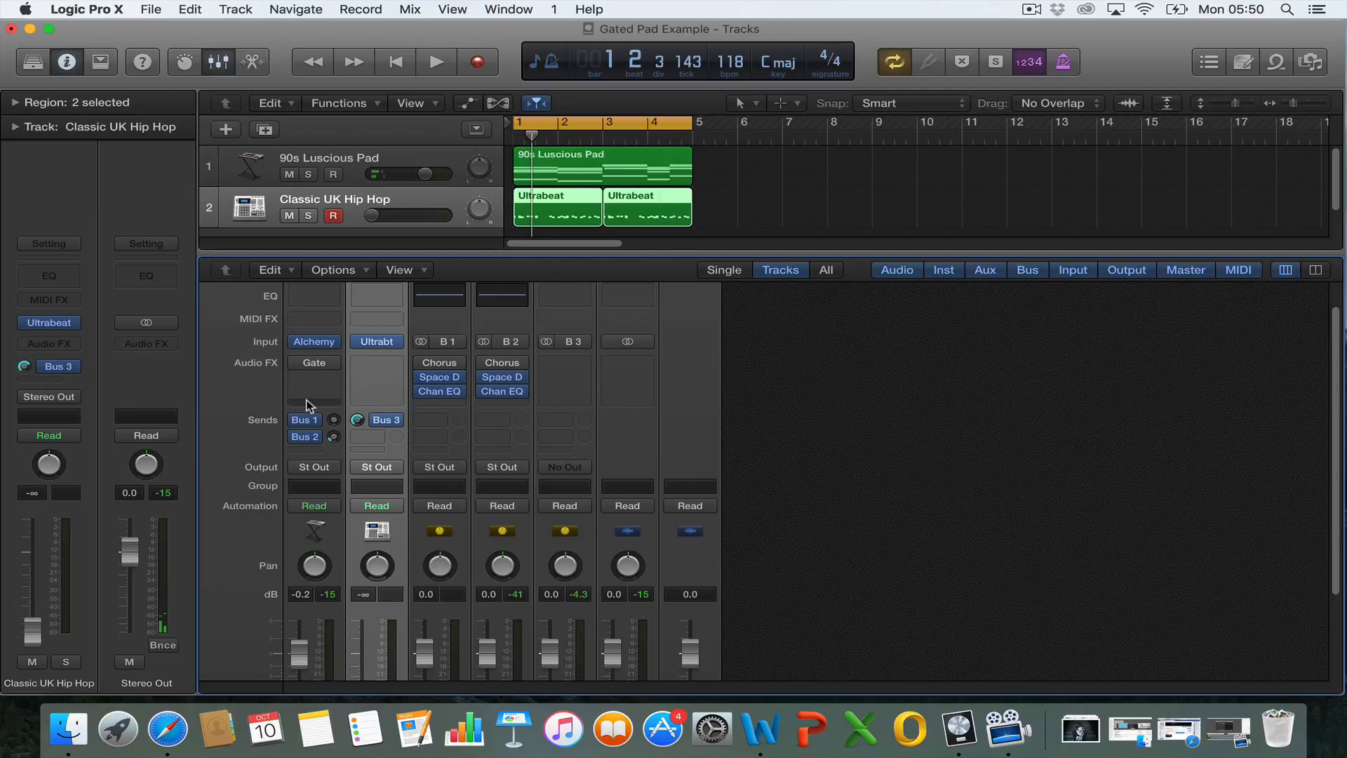
Step: Raise the Classic UK Hip Hop channel's volume fader to 0.5 dB
{"action": "scroll", "coordinate": [306, 405], "scroll_direction": "down", "scroll_amount": 5}
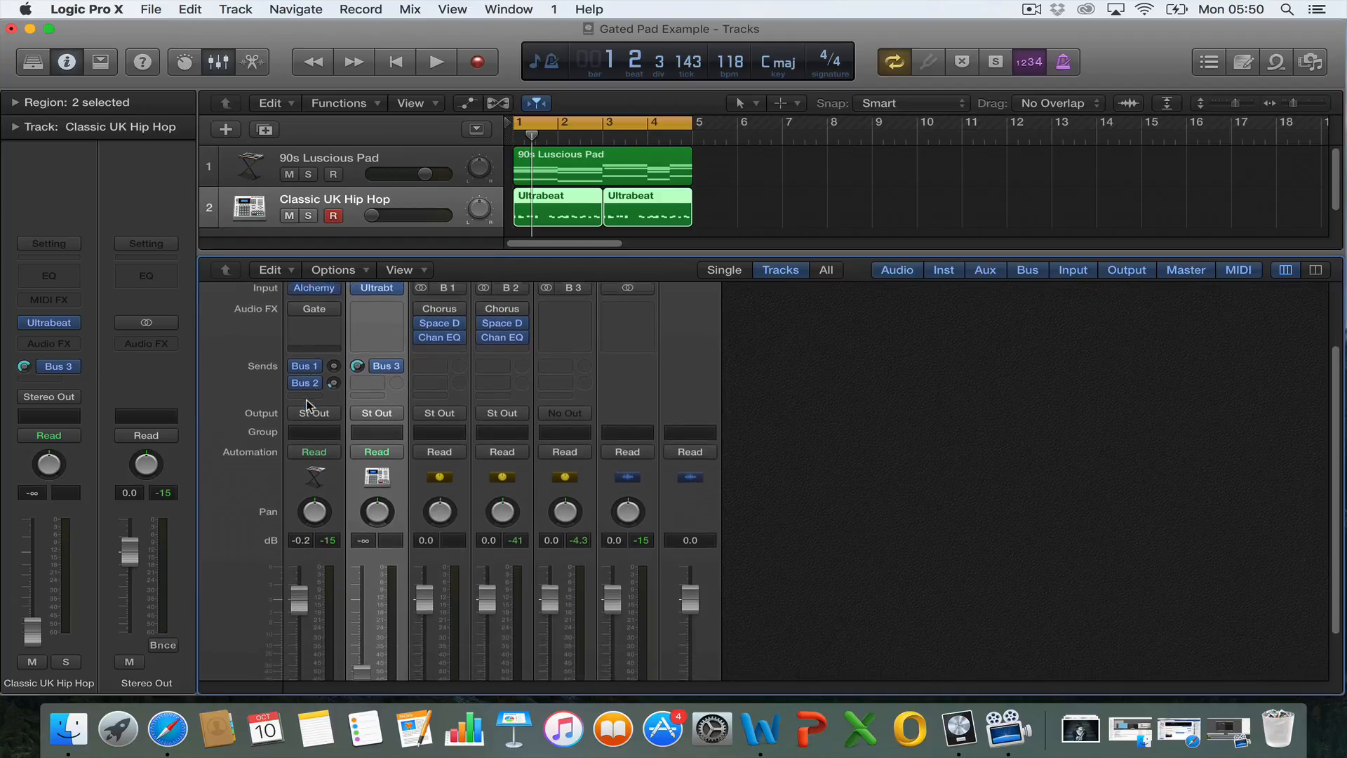
{"action": "scroll", "coordinate": [306, 405], "scroll_direction": "down", "scroll_amount": 3}
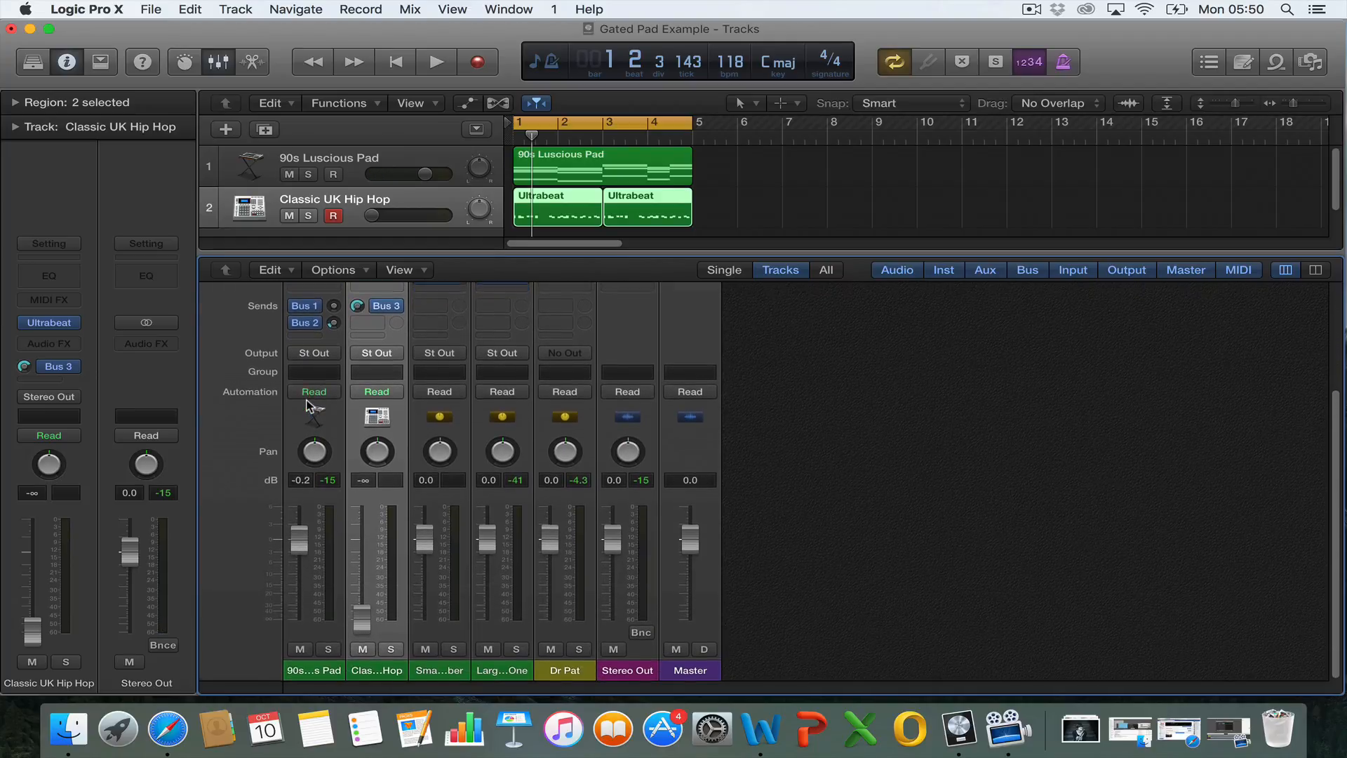
{"action": "left_click_drag", "start_coordinate": [362, 620], "coordinate": [361, 537]}
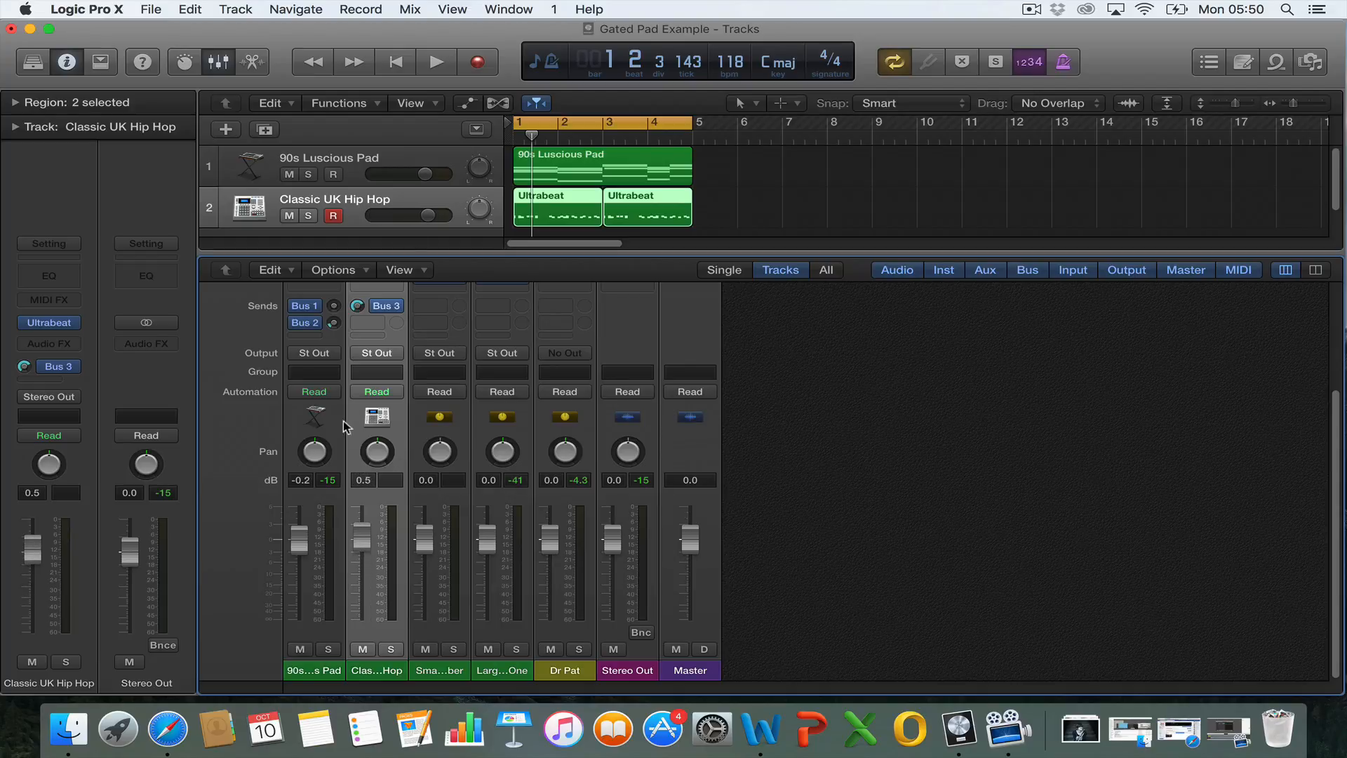
Step: Insert a stereo Noise Gate from the Dynamics effects below the bypassed gate on the 90s Luscious Pad channel and close its window
{"action": "scroll", "coordinate": [344, 421], "scroll_direction": "up", "scroll_amount": 8}
{"action": "scroll", "coordinate": [344, 421], "scroll_direction": "up", "scroll_amount": 2}
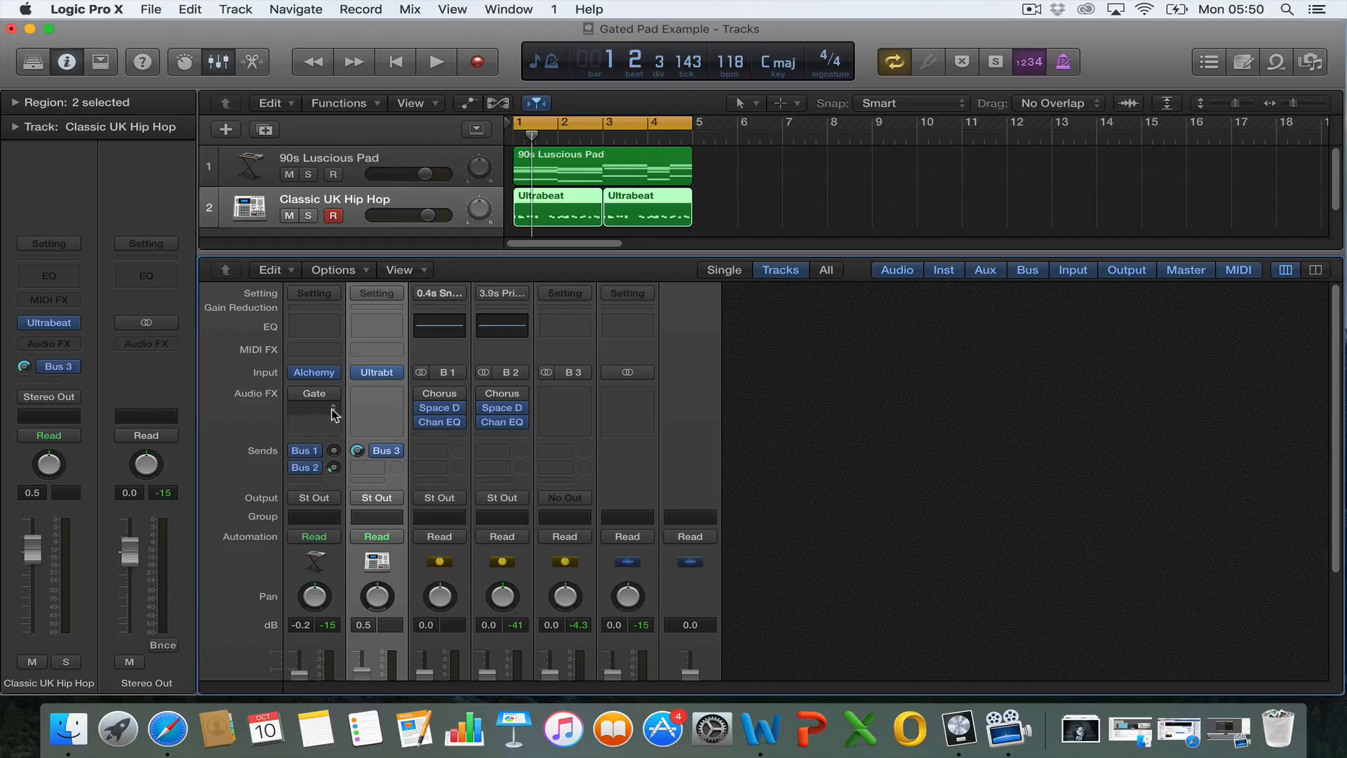
{"action": "left_click", "coordinate": [333, 414]}
{"action": "mouse_move", "coordinate": [346, 469]}
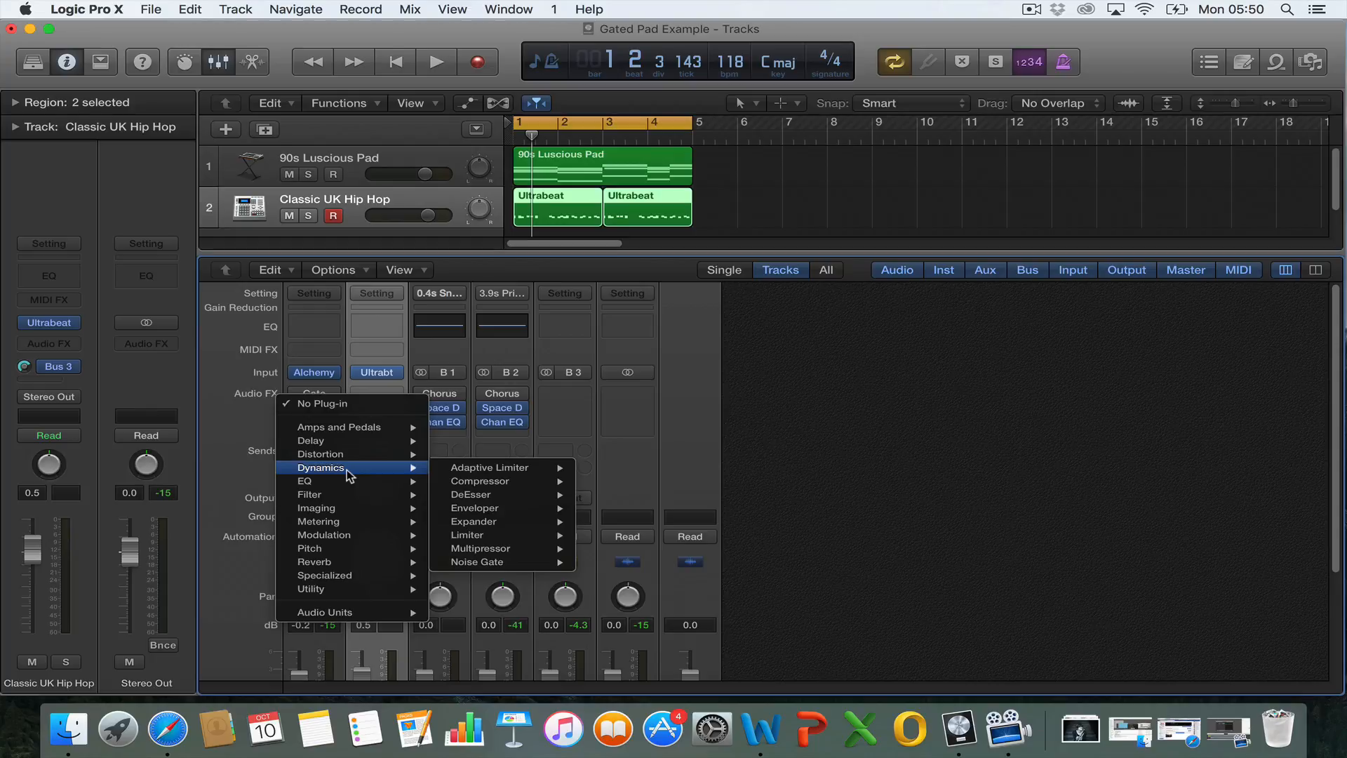
{"action": "mouse_move", "coordinate": [511, 562]}
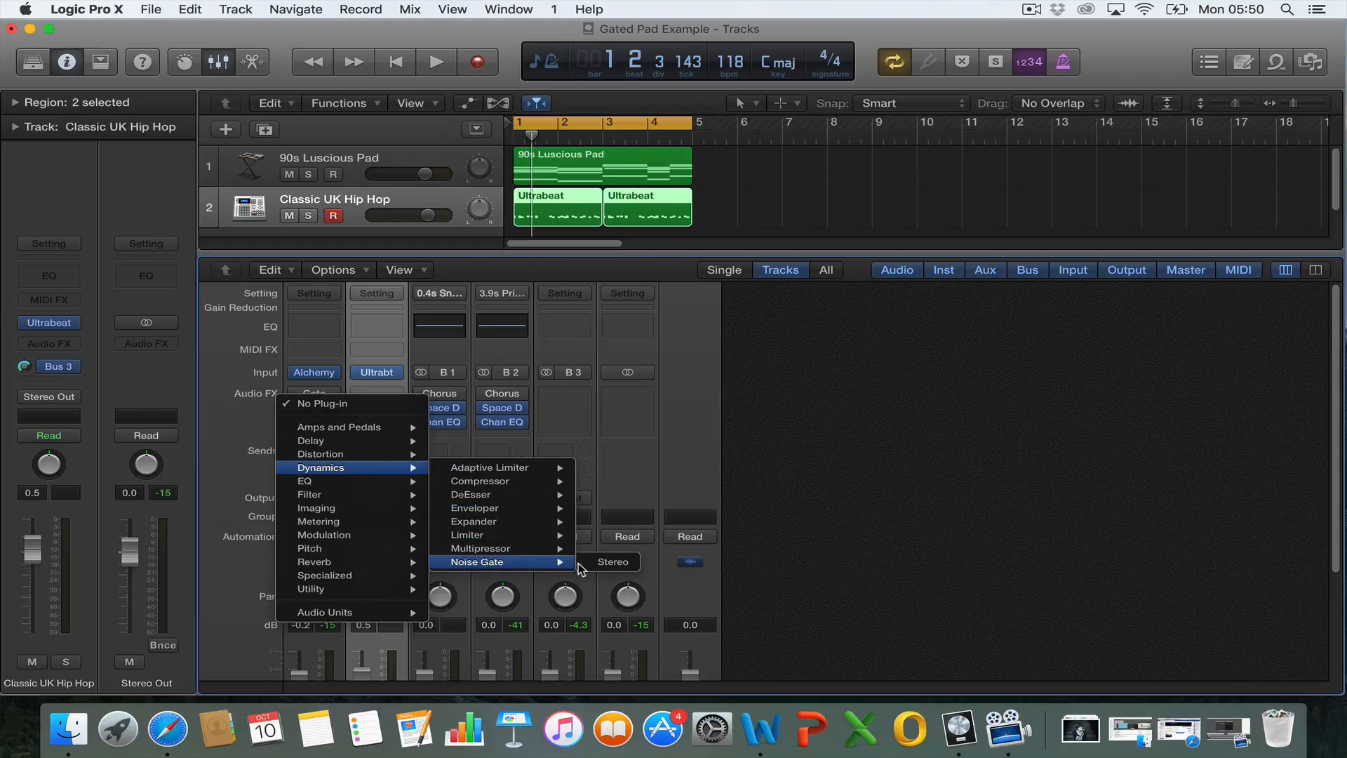
{"action": "left_click", "coordinate": [603, 562]}
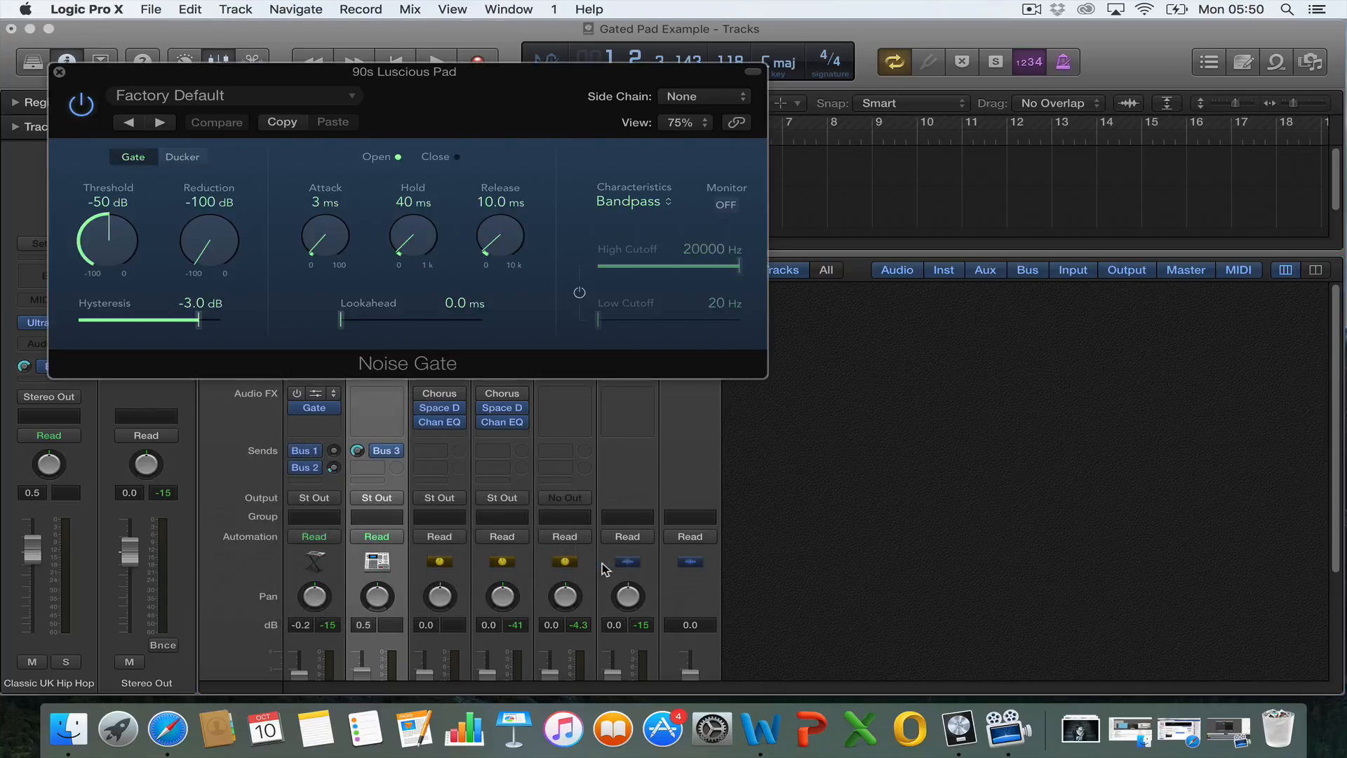
{"action": "left_click", "coordinate": [59, 73]}
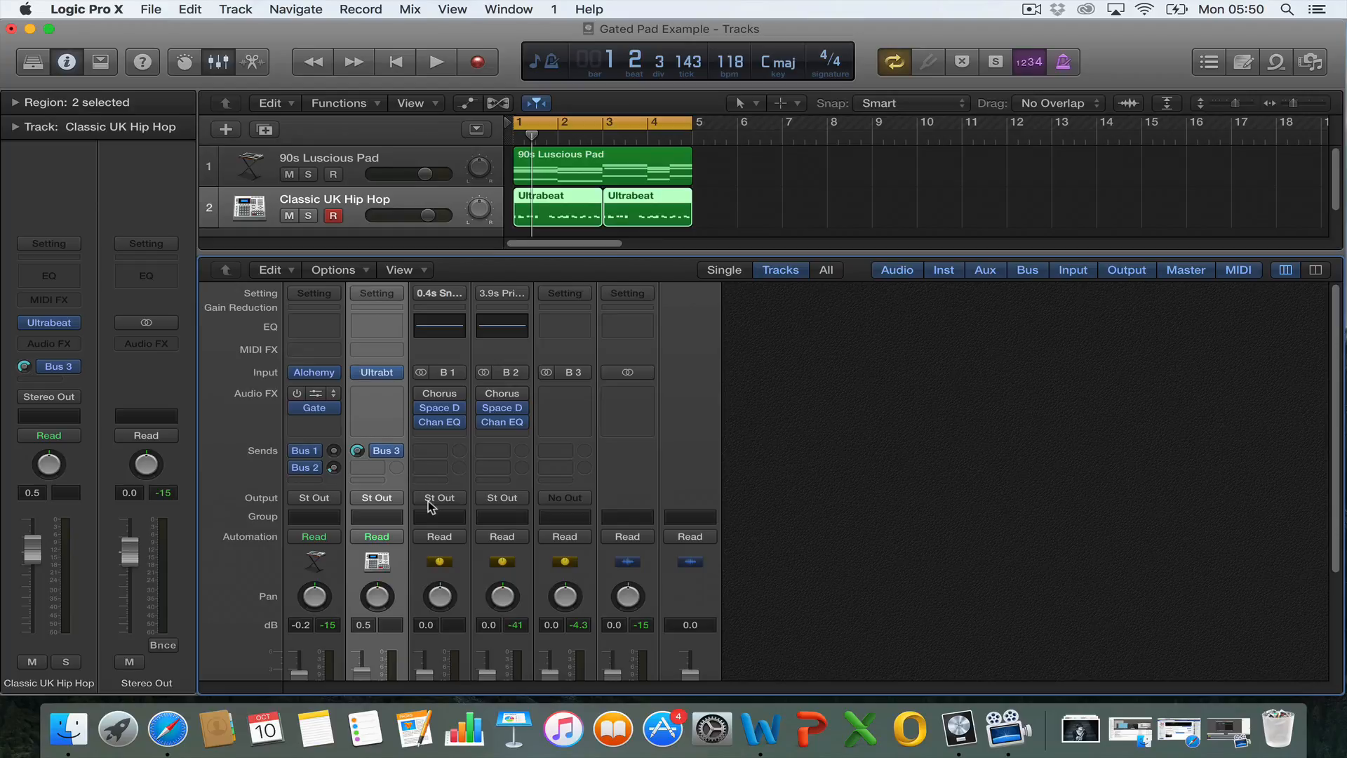
Step: Add a second send on the Classic UK Hip Hop channel, routed to Bus 4
{"action": "scroll", "coordinate": [430, 505], "scroll_direction": "down", "scroll_amount": 1}
{"action": "scroll", "coordinate": [430, 505], "scroll_direction": "down", "scroll_amount": 5}
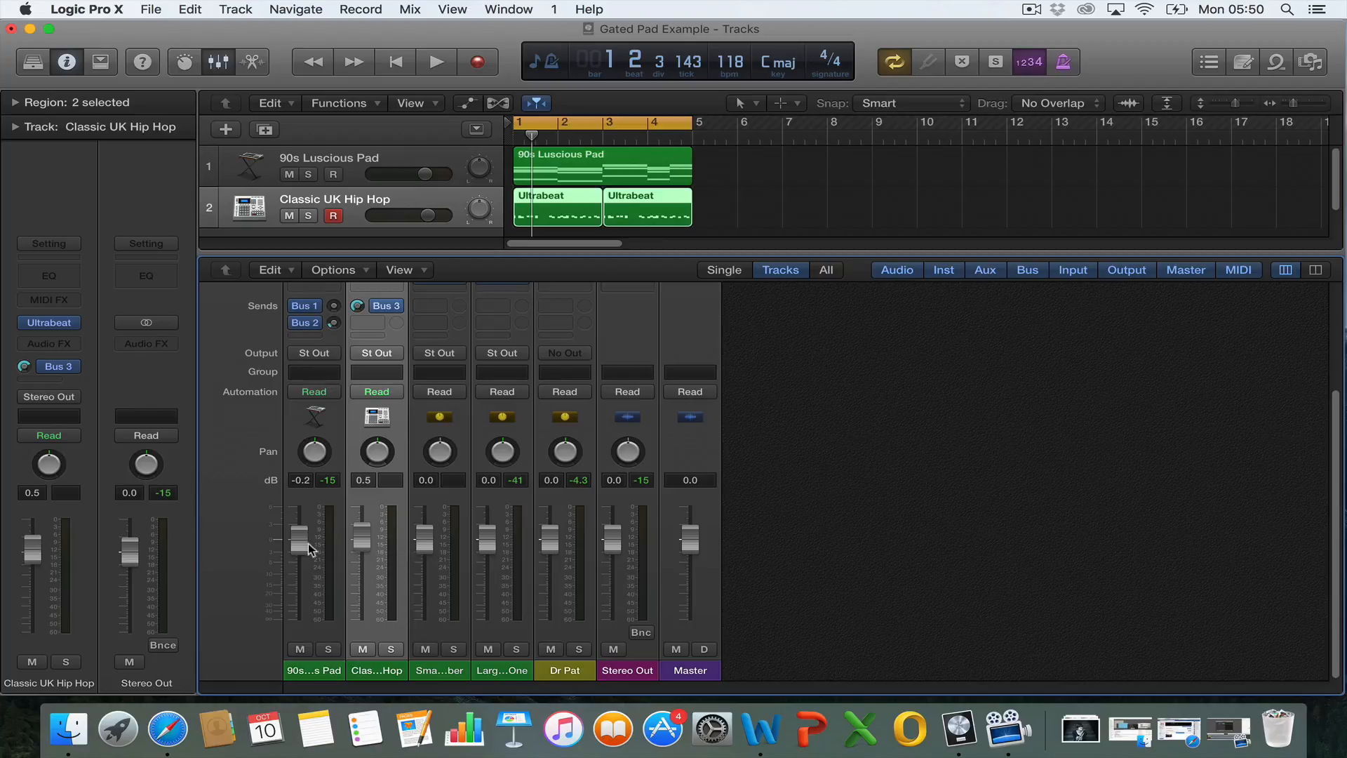
{"action": "left_click", "coordinate": [368, 330]}
{"action": "mouse_move", "coordinate": [393, 397]}
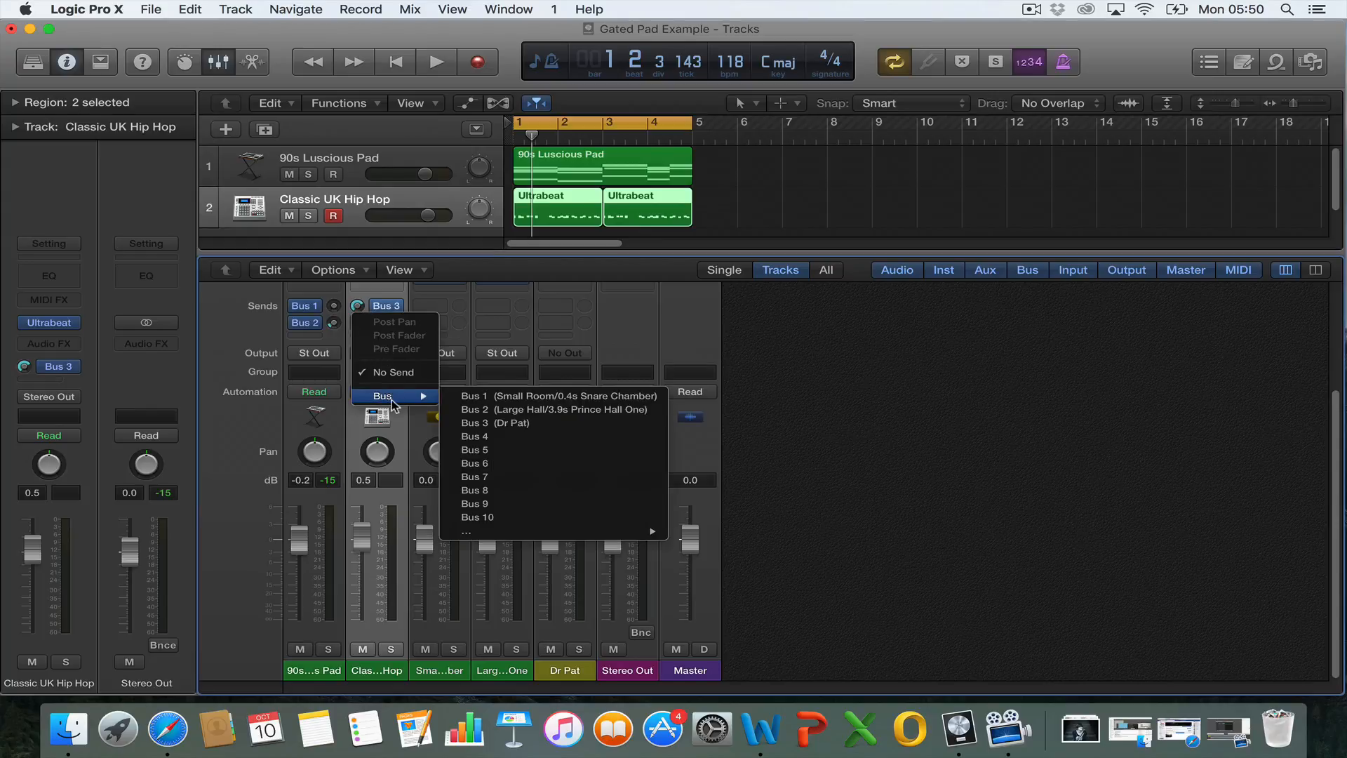
{"action": "left_click", "coordinate": [489, 439]}
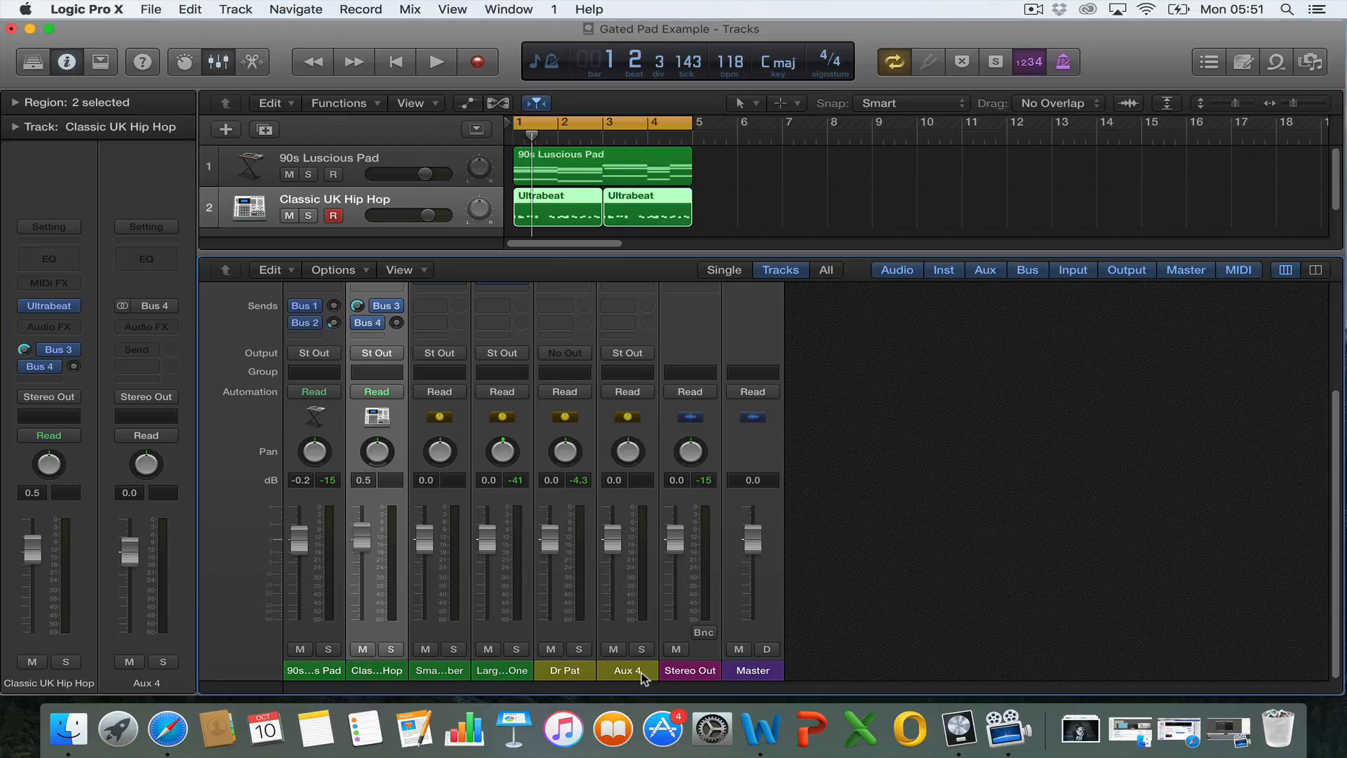
Step: Rename the Aux 4 channel as Demo
{"action": "double_click", "coordinate": [642, 672]}
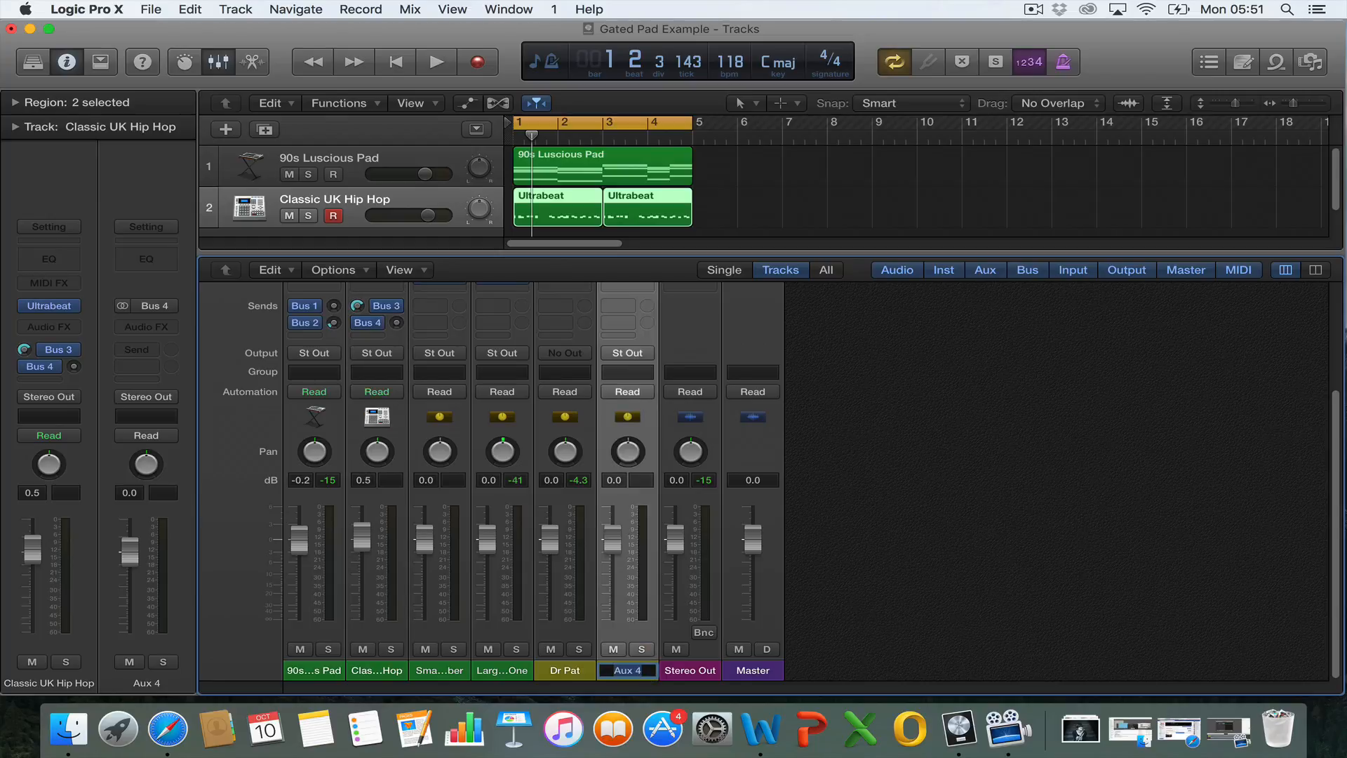
{"action": "type", "text": "Demo"}
{"action": "key", "text": "Return"}
Step: Switch the Classic UK Hip Hop channel's Bus 4 send to Pre Fader and turn up its send level
{"action": "left_click", "coordinate": [383, 327]}
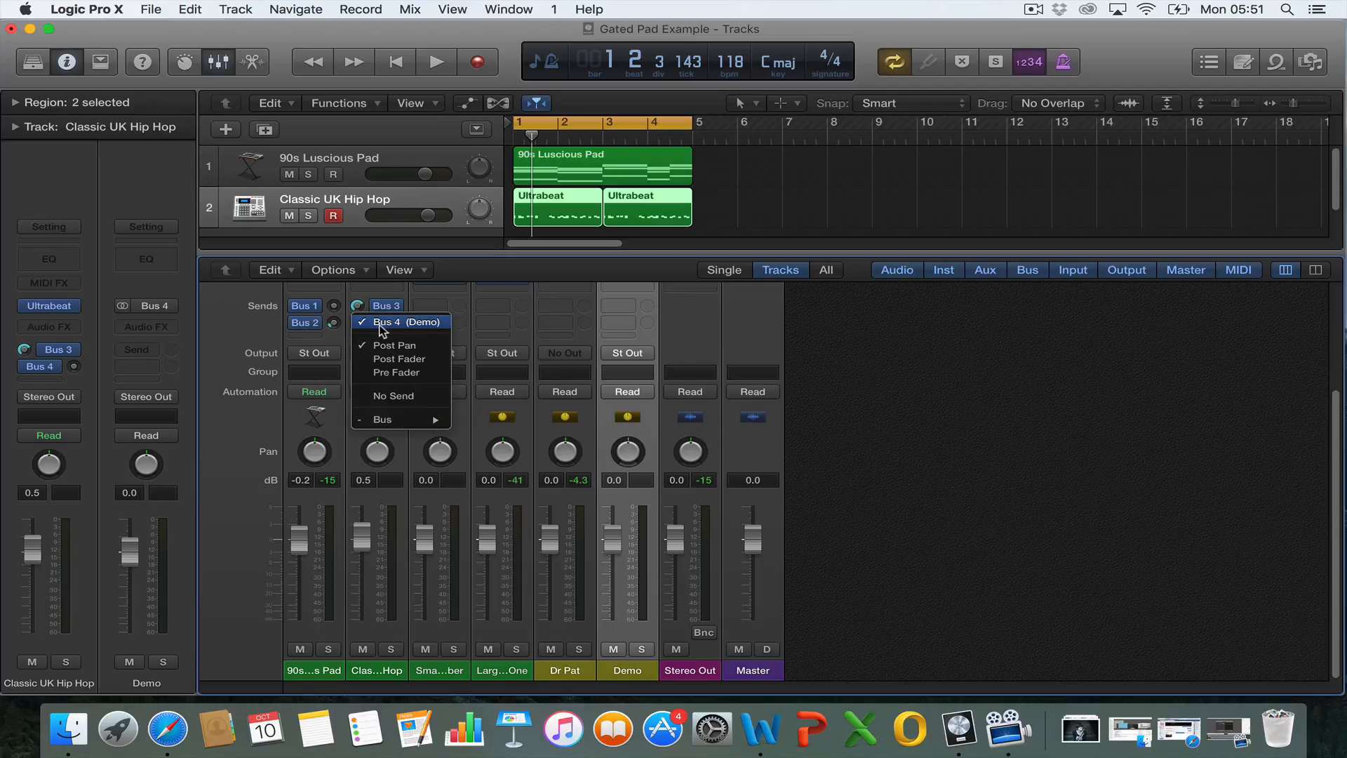
{"action": "left_click", "coordinate": [383, 373]}
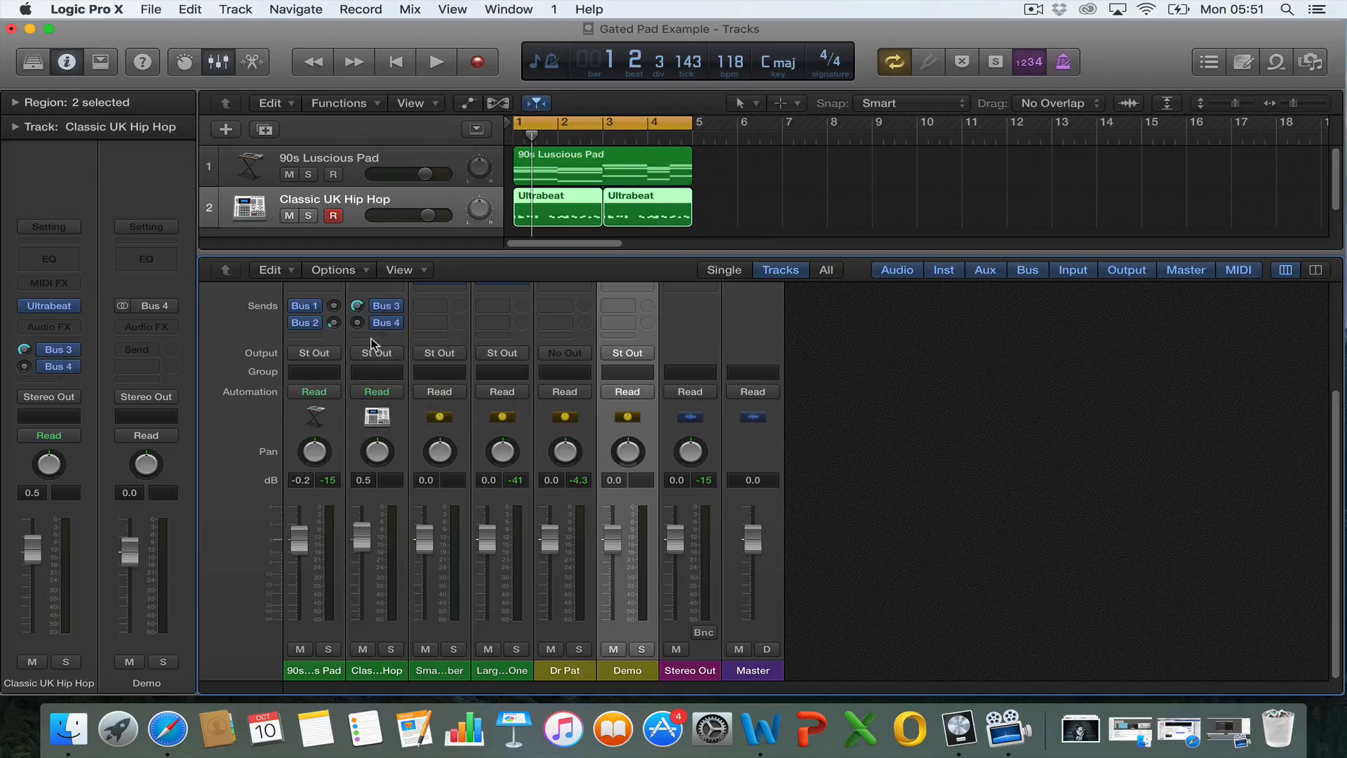
{"action": "mouse_move", "coordinate": [357, 322]}
{"action": "left_mouse_down"}
{"action": "mouse_move", "coordinate": [358, 302]}
{"action": "mouse_move", "coordinate": [357, 314]}
{"action": "left_mouse_up"}
{"action": "left_click_drag", "start_coordinate": [357, 323], "coordinate": [357, 320]}
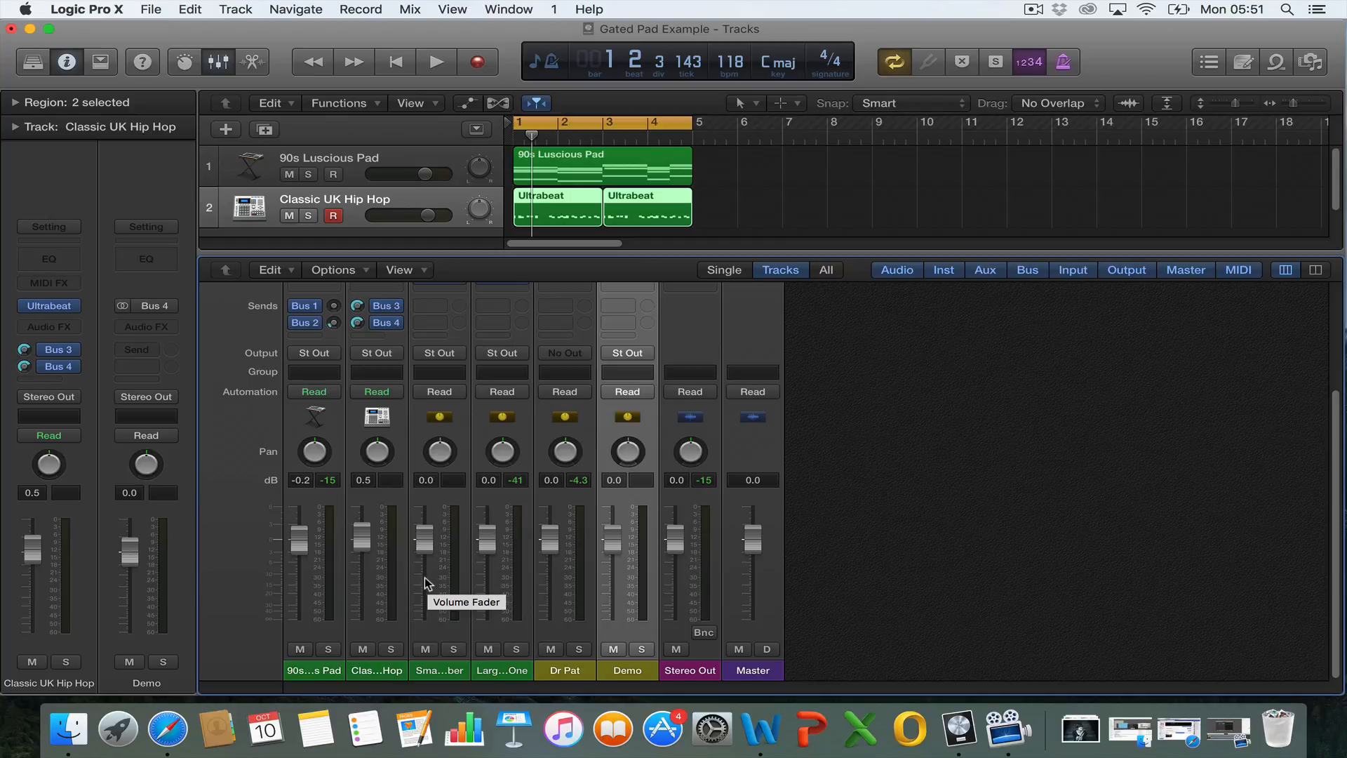
Step: Lower the Classic UK Hip Hop fader to minus infinity and play back to check the signal reaching the Demo aux
{"action": "left_click_drag", "start_coordinate": [362, 538], "coordinate": [384, 742]}
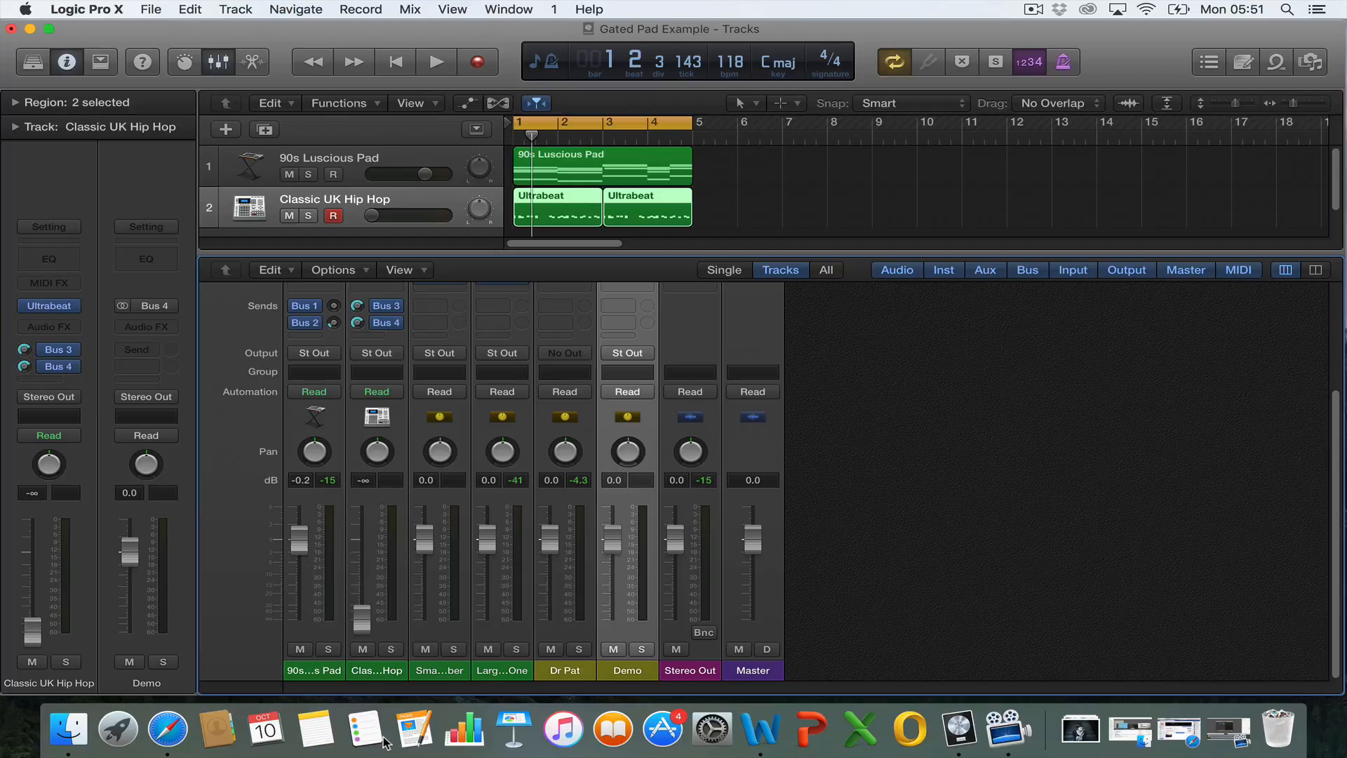
{"action": "key", "text": "space"}
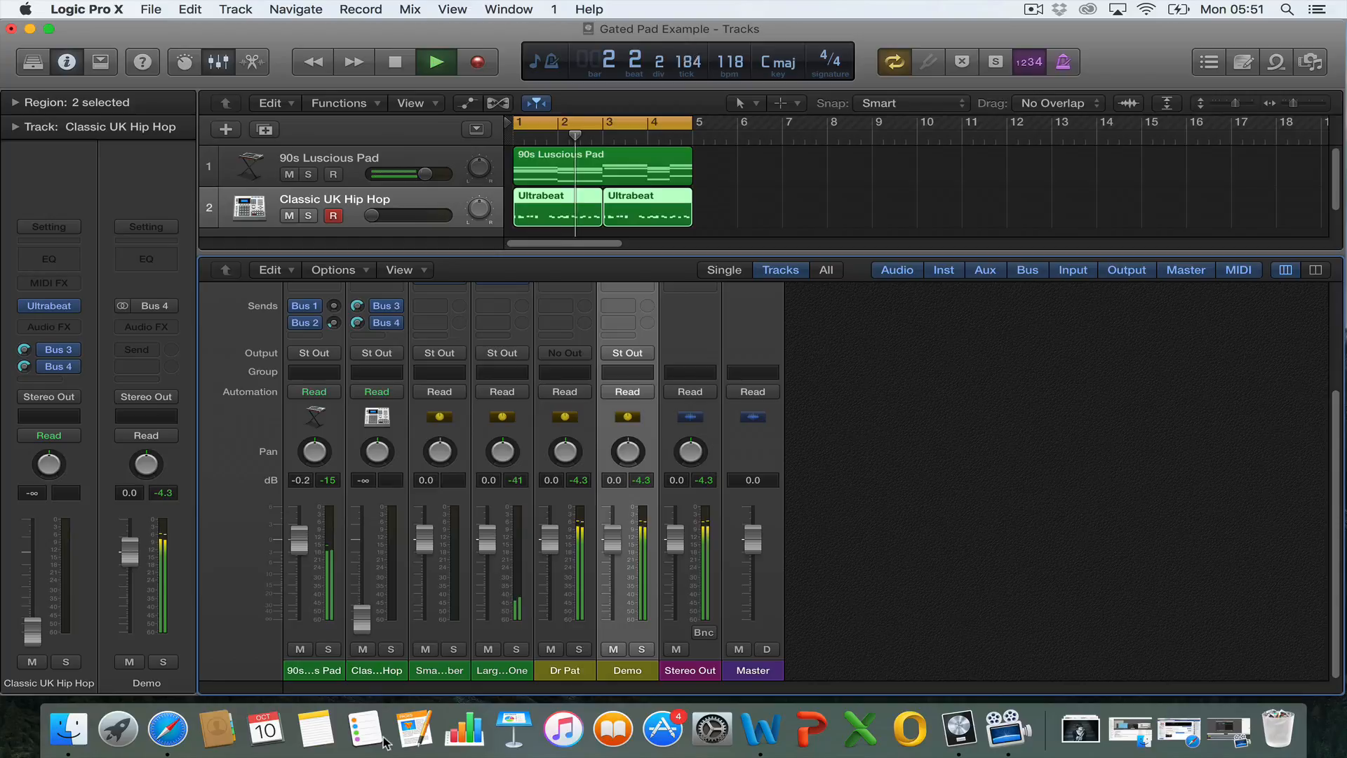
{"action": "key", "text": "space"}
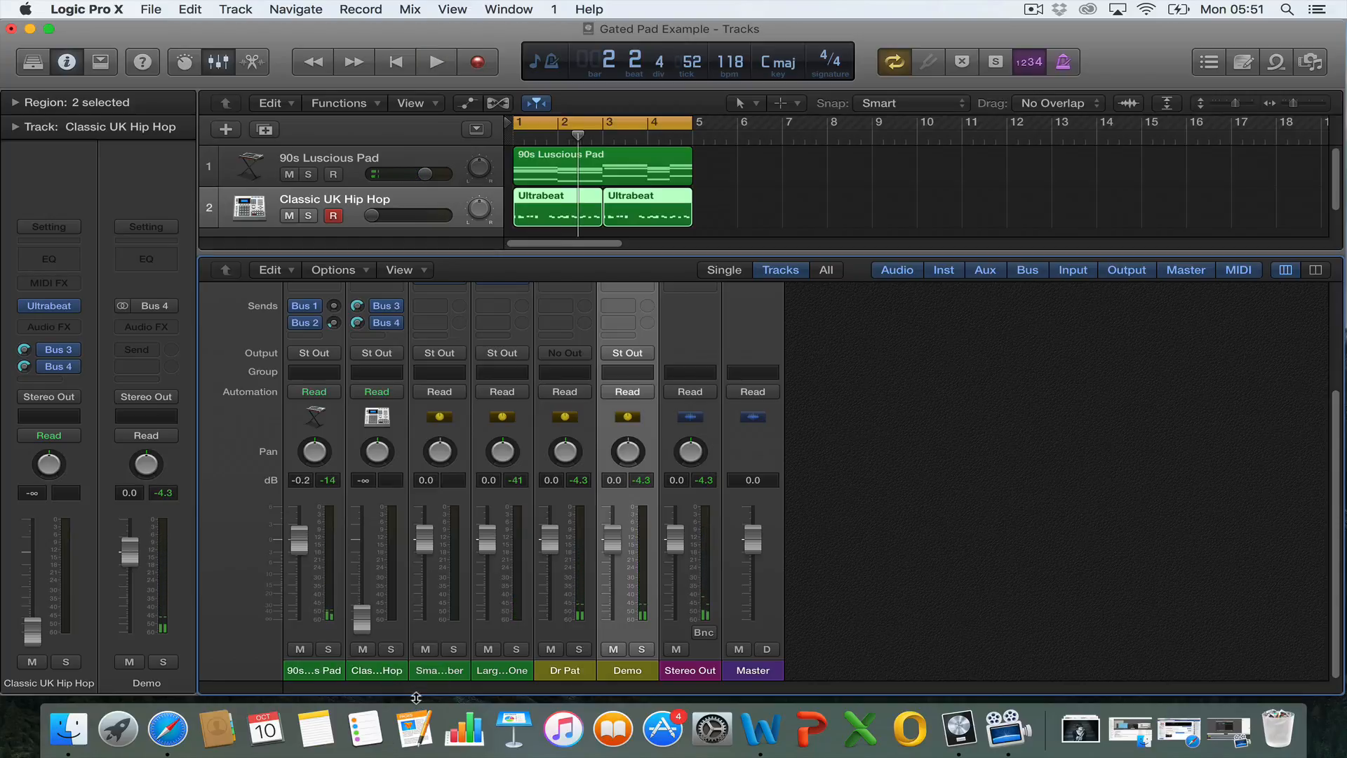
Step: Set the Demo aux channel's output to No Output and play back to check its level meter
{"action": "scroll", "coordinate": [386, 584], "scroll_direction": "up", "scroll_amount": 3}
{"action": "scroll", "coordinate": [386, 584], "scroll_direction": "down", "scroll_amount": 5}
{"action": "left_click", "coordinate": [627, 353]}
{"action": "left_click", "coordinate": [630, 376]}
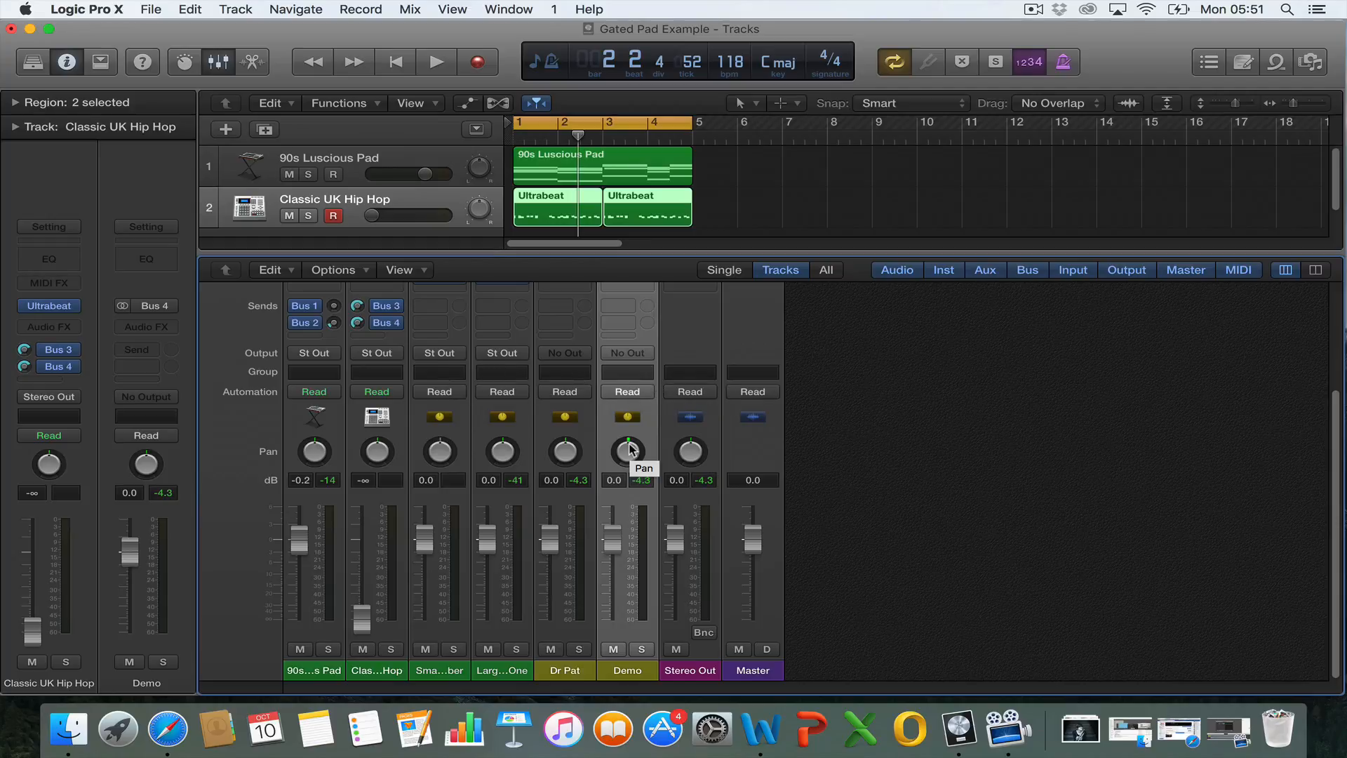
{"action": "key", "text": "space"}
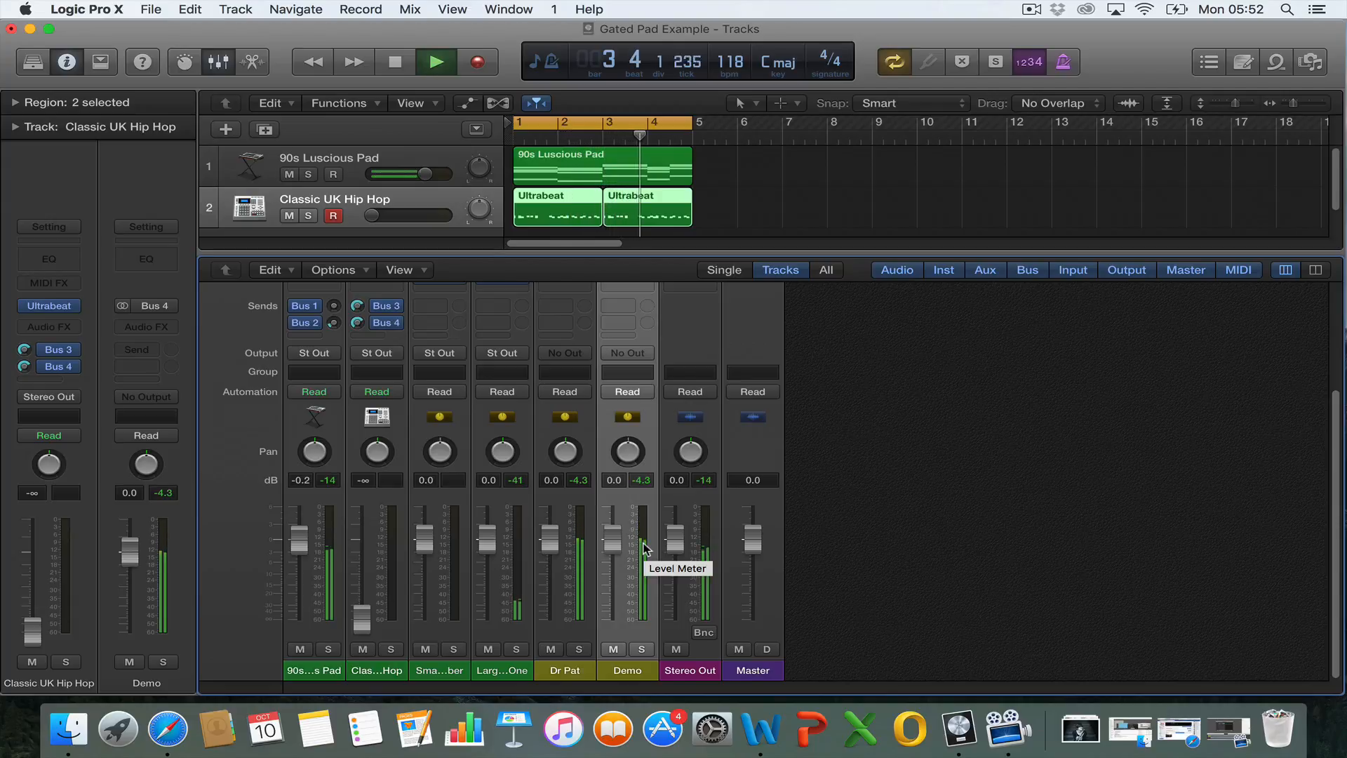
{"action": "key", "text": "space"}
Step: Open the Noise Gate on the 90s Luscious Pad channel and set its side chain to Bus 4
{"action": "scroll", "coordinate": [356, 453], "scroll_direction": "up", "scroll_amount": 5}
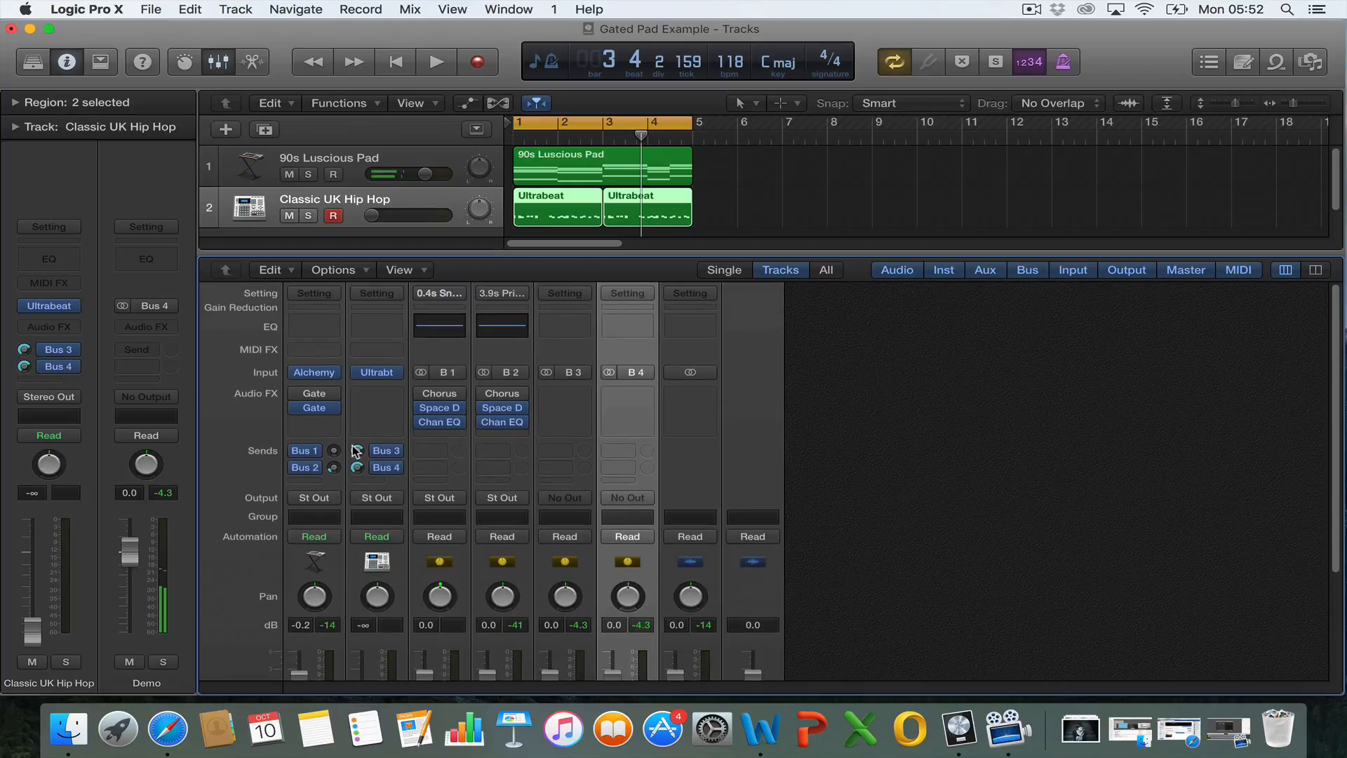
{"action": "left_click", "coordinate": [316, 413]}
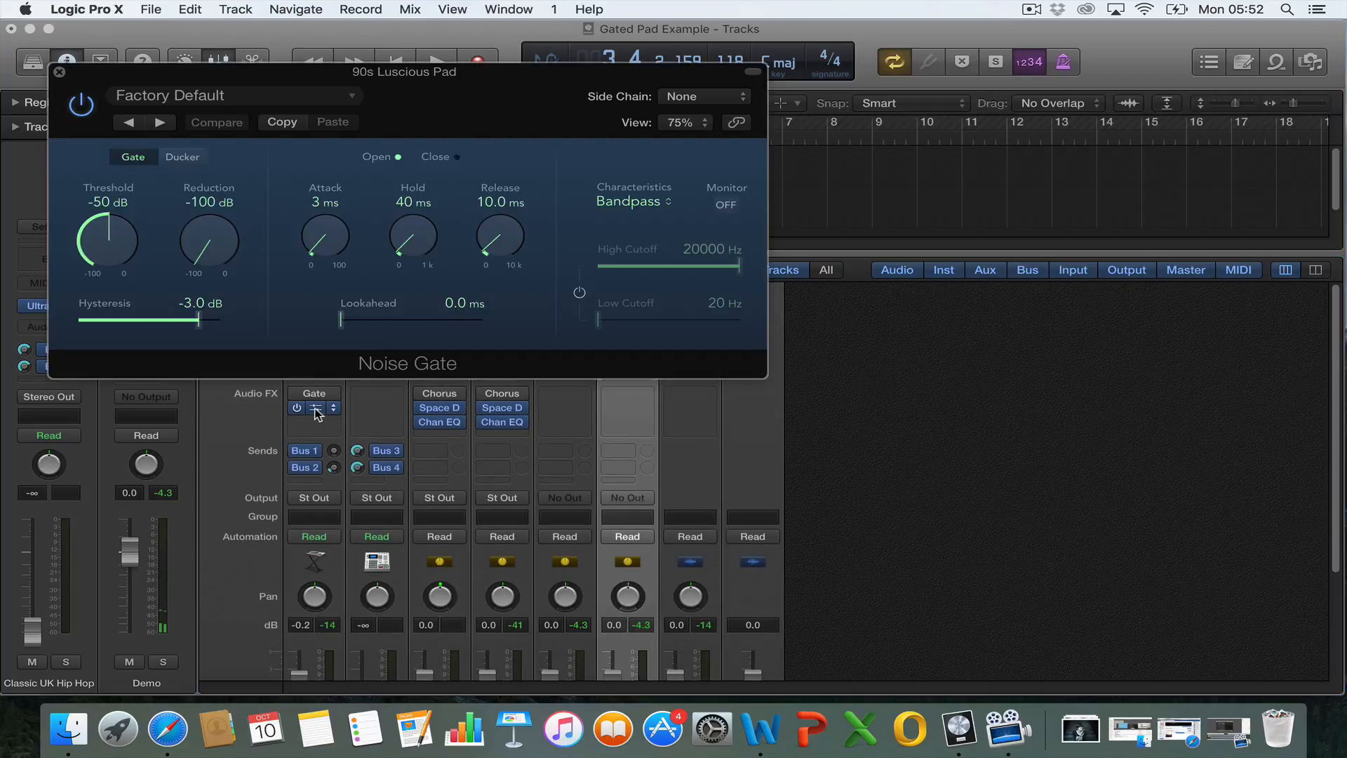
{"action": "left_click", "coordinate": [698, 98]}
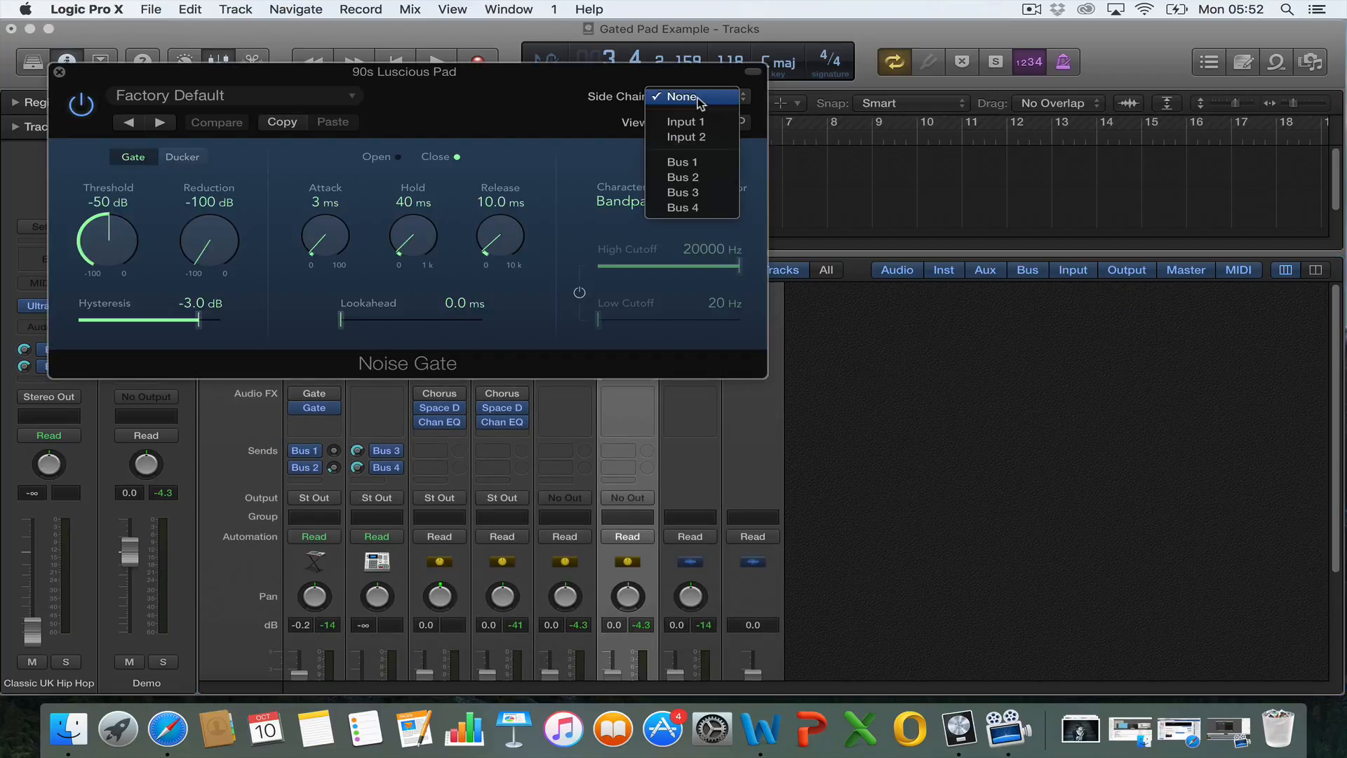
{"action": "left_click", "coordinate": [707, 209]}
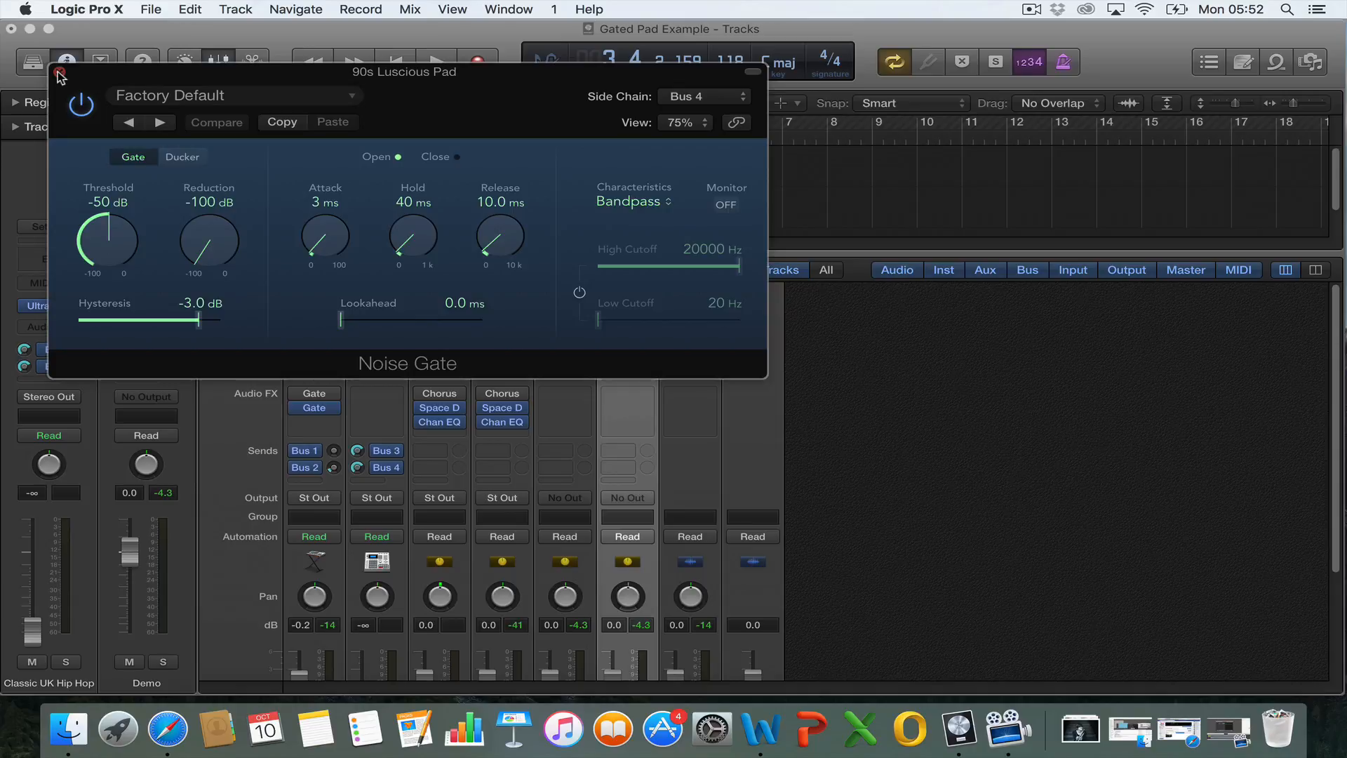
Step: Raise the Noise Gate's threshold to 0 dB during playback, settle it at -24 dB, and stop playback
{"action": "key", "text": "space"}
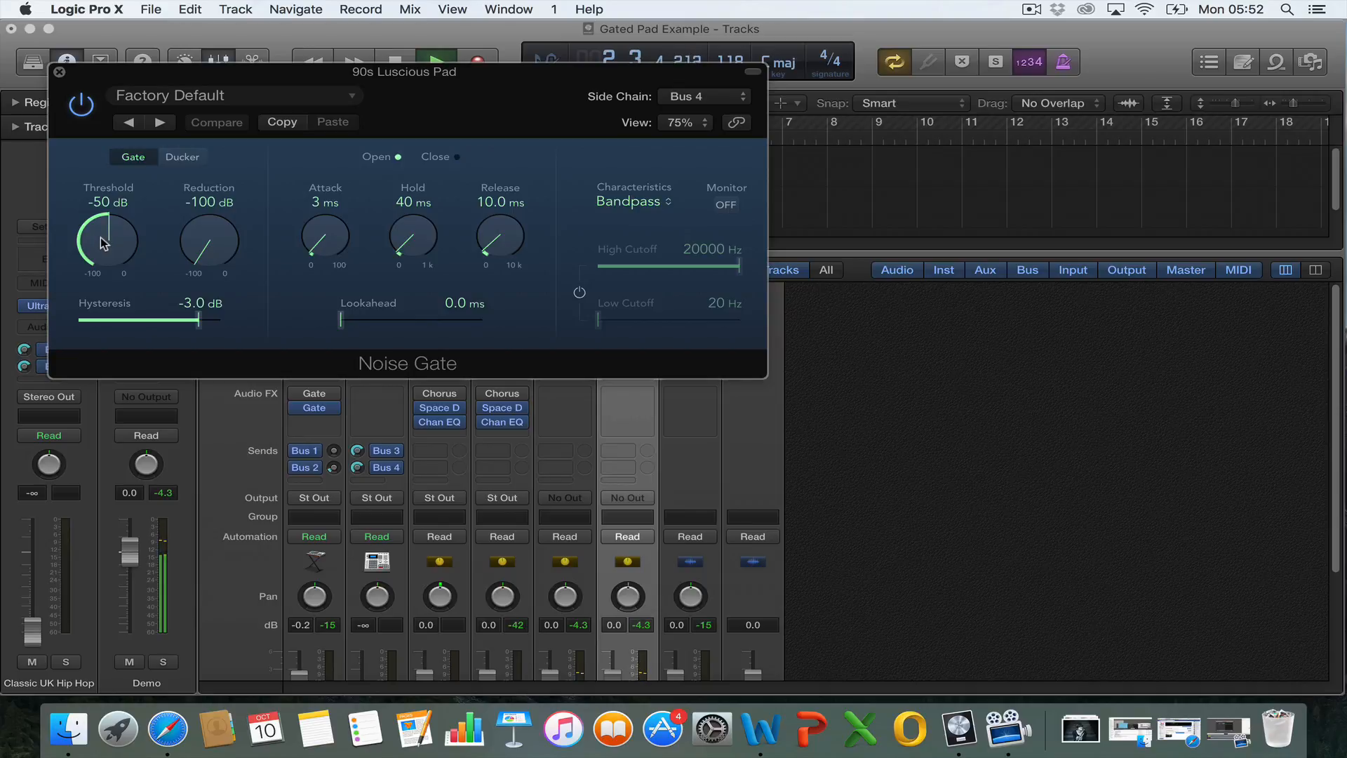
{"action": "left_click_drag", "start_coordinate": [103, 247], "coordinate": [98, 74]}
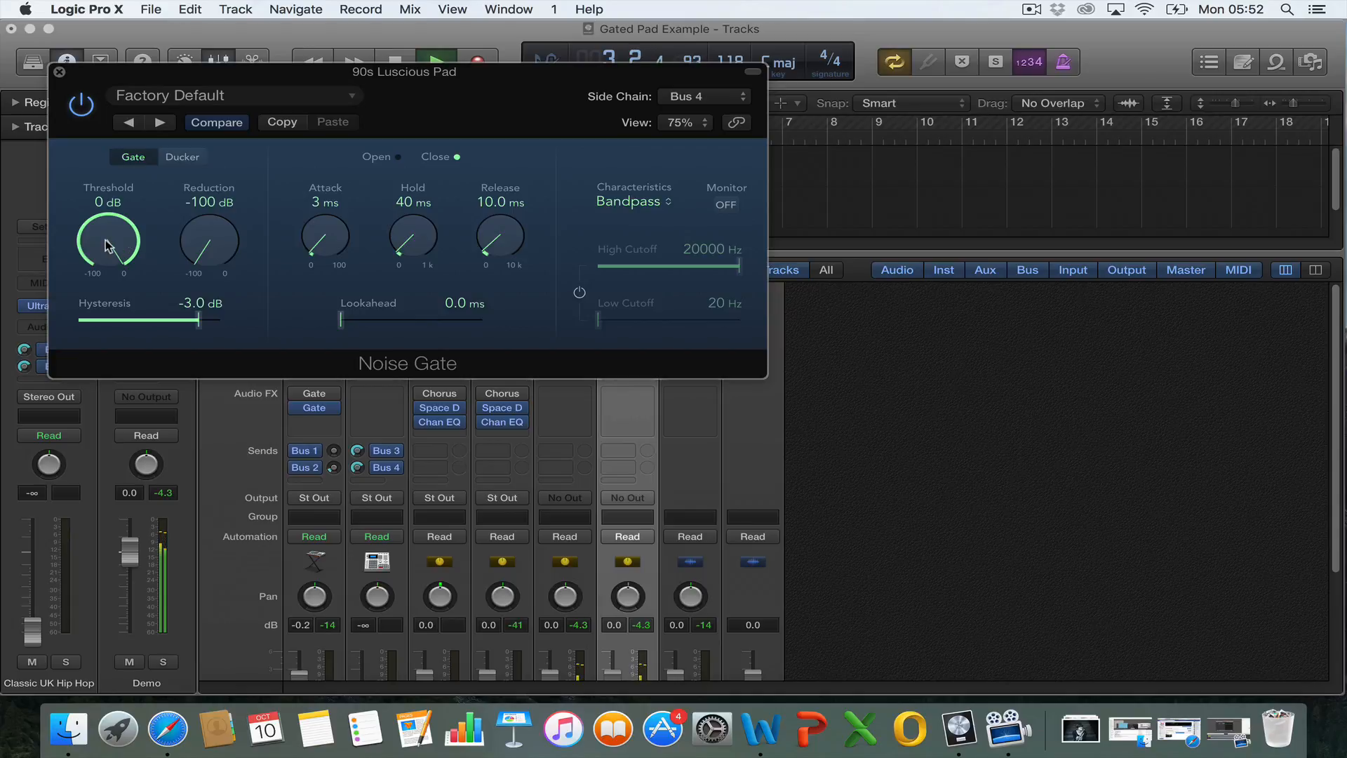
{"action": "left_click_drag", "start_coordinate": [108, 249], "coordinate": [106, 322]}
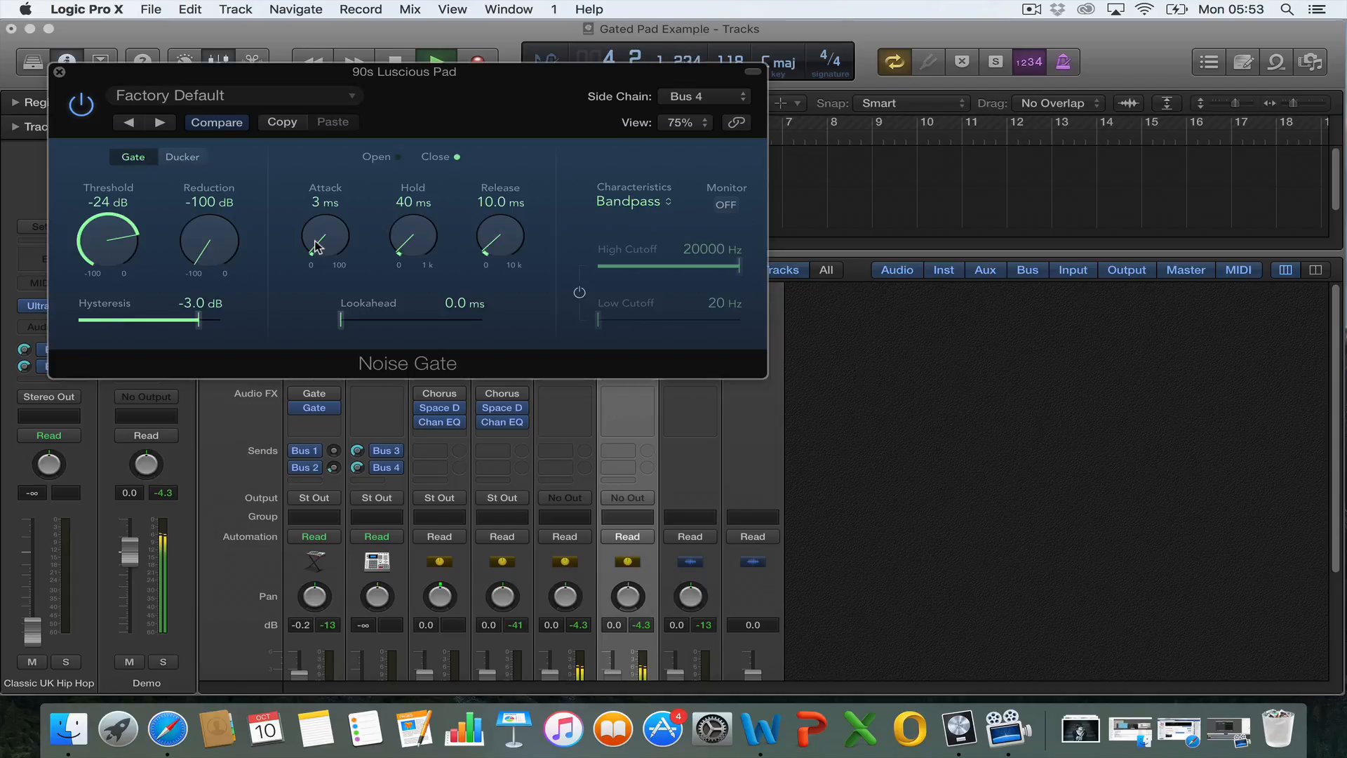
{"action": "key", "text": "space"}
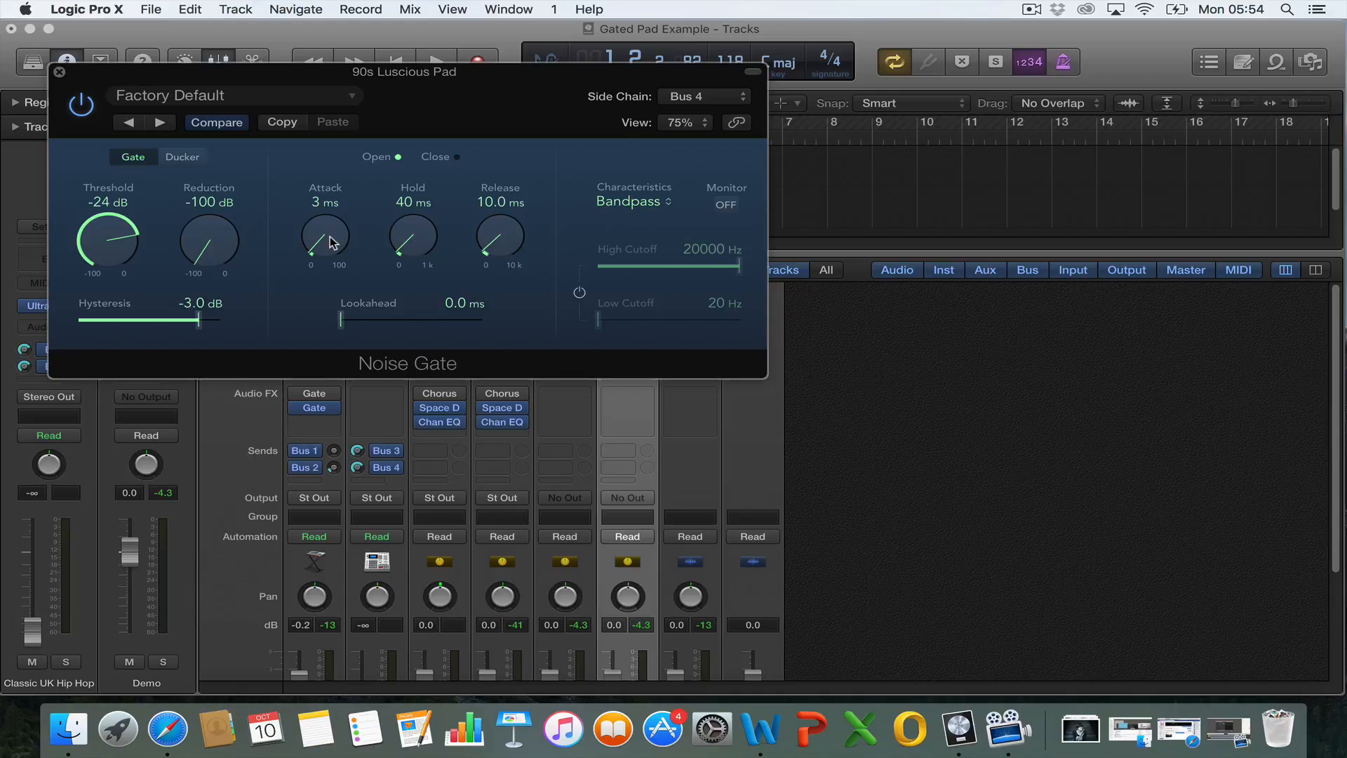
Step: Try a slower gate attack during playback, restore it to 3 ms, and shorten the release to 3.0 ms
{"action": "key", "text": "space"}
{"action": "mouse_move", "coordinate": [330, 244]}
{"action": "left_mouse_down"}
{"action": "mouse_move", "coordinate": [294, 2]}
{"action": "mouse_move", "coordinate": [317, 220]}
{"action": "left_mouse_up"}
{"action": "key", "text": "space"}
{"action": "left_click_drag", "start_coordinate": [326, 250], "coordinate": [329, 272]}
{"action": "left_click_drag", "start_coordinate": [503, 247], "coordinate": [504, 261]}
Step: Audition hold times of 100 ms and 0 ms during playback, and set the Noise Gate's hold to 30 ms
{"action": "key", "text": "space"}
{"action": "left_click_drag", "start_coordinate": [423, 243], "coordinate": [415, 220]}
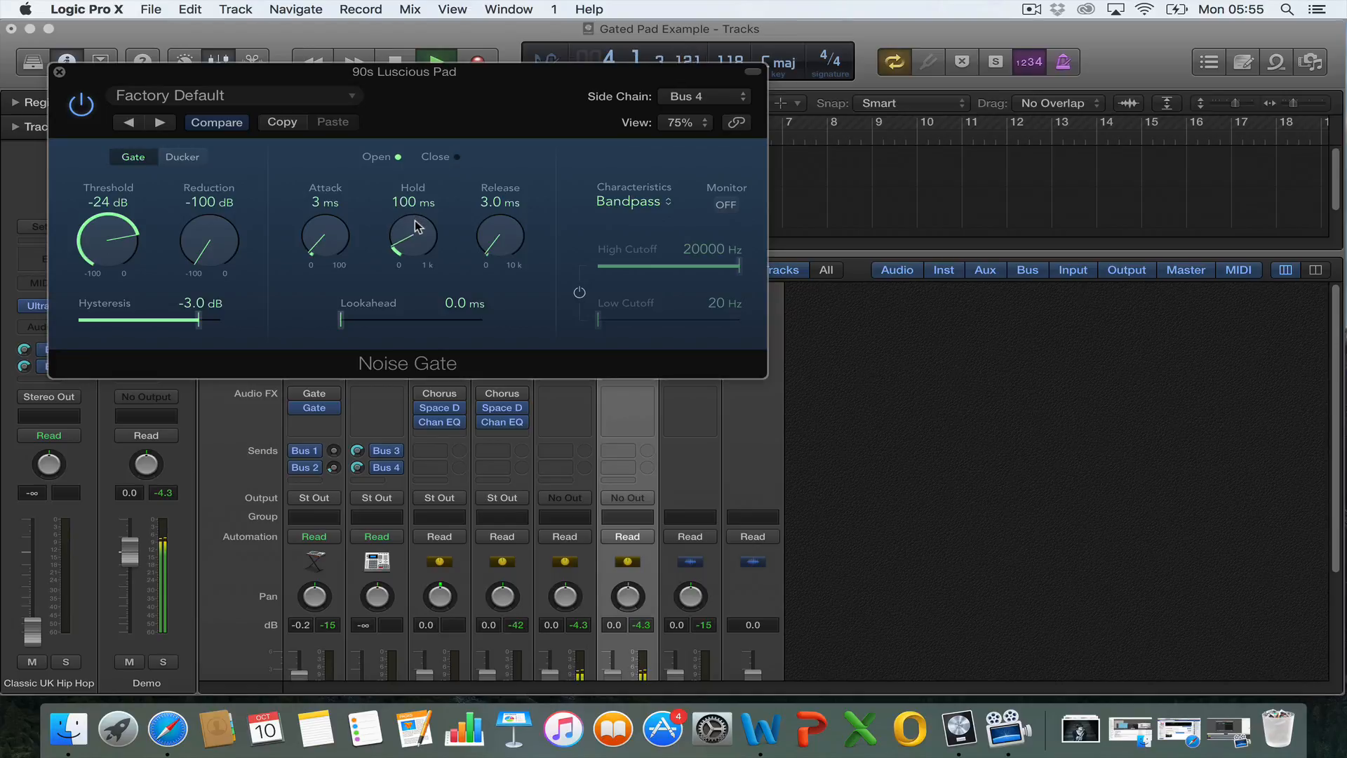
{"action": "left_click_drag", "start_coordinate": [414, 222], "coordinate": [414, 234]}
{"action": "left_click_drag", "start_coordinate": [414, 243], "coordinate": [414, 255]}
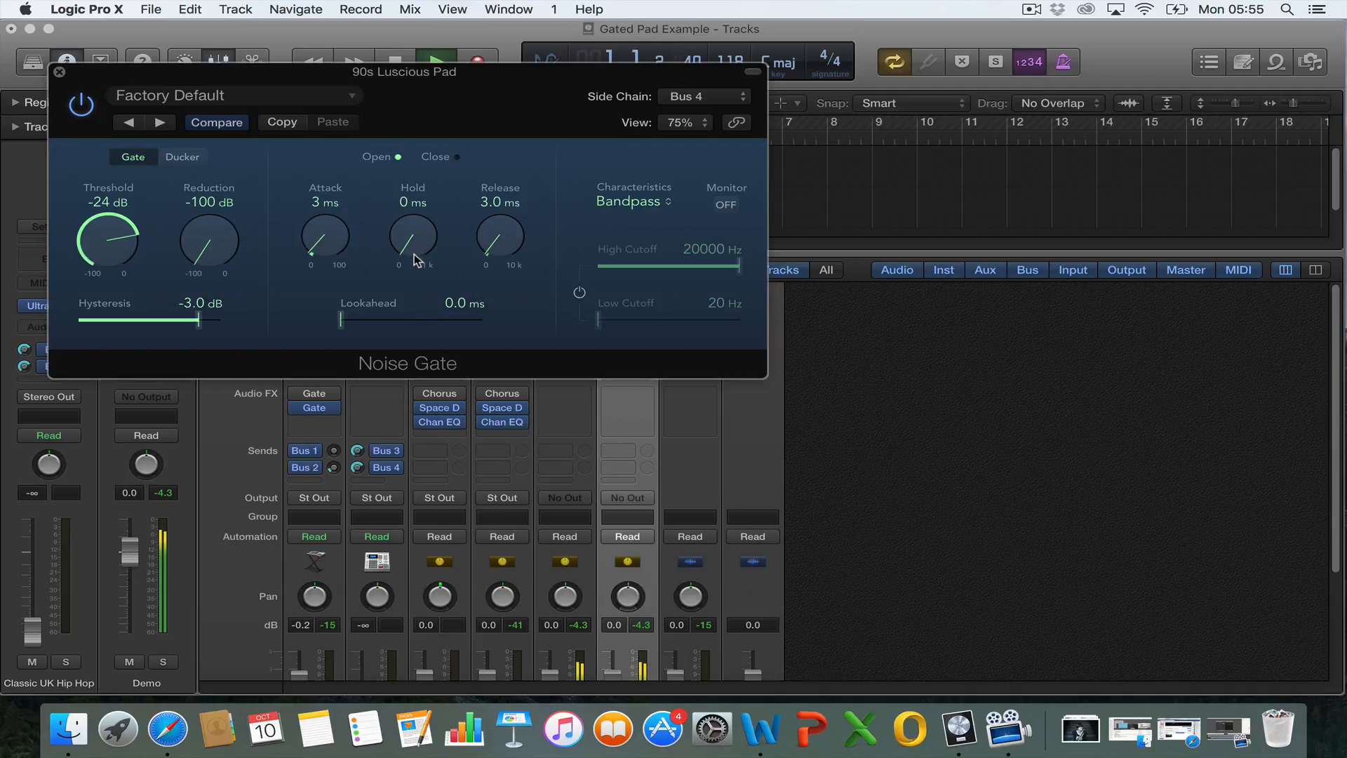
{"action": "left_click_drag", "start_coordinate": [417, 259], "coordinate": [415, 251]}
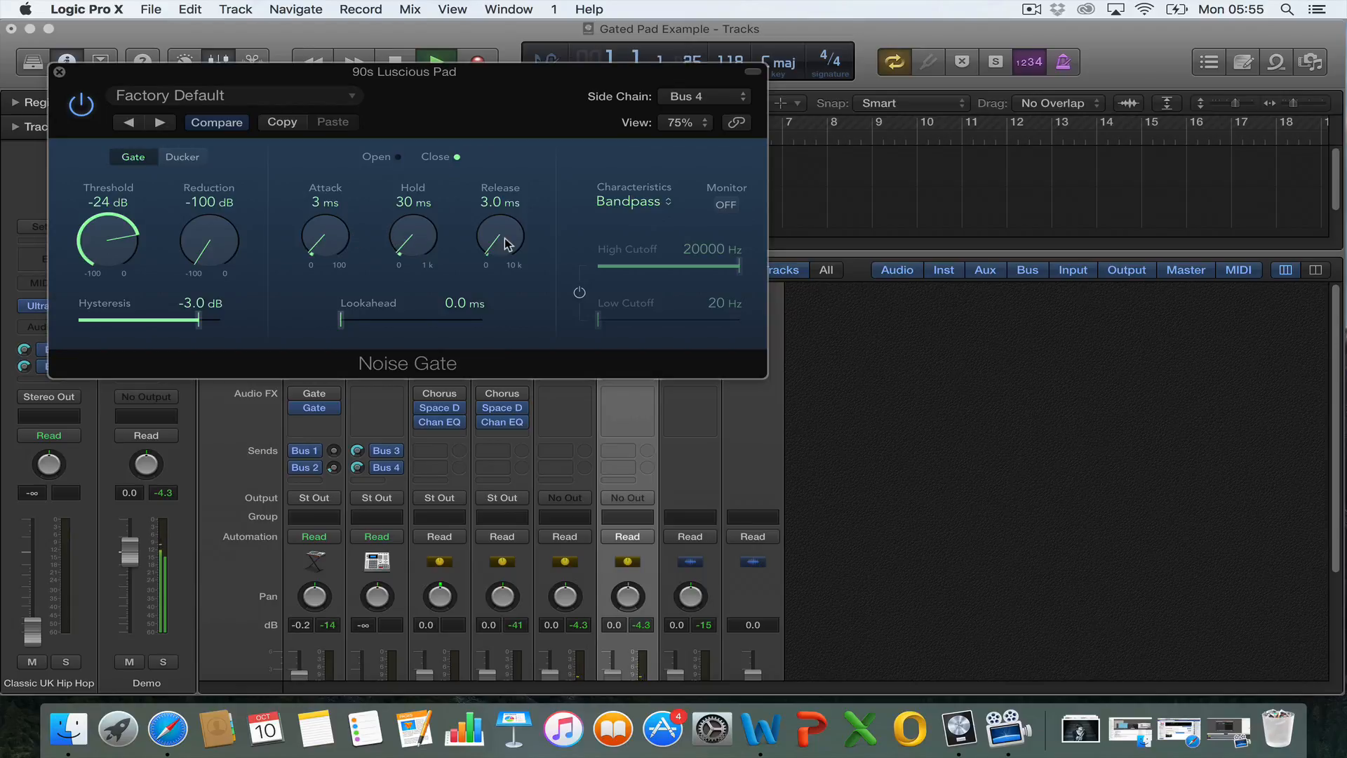
Step: Lengthen the Noise Gate's release during playback, settle it at 24.0 ms, and stop playback
{"action": "left_click_drag", "start_coordinate": [505, 244], "coordinate": [502, 232]}
{"action": "left_click_drag", "start_coordinate": [501, 231], "coordinate": [491, 193]}
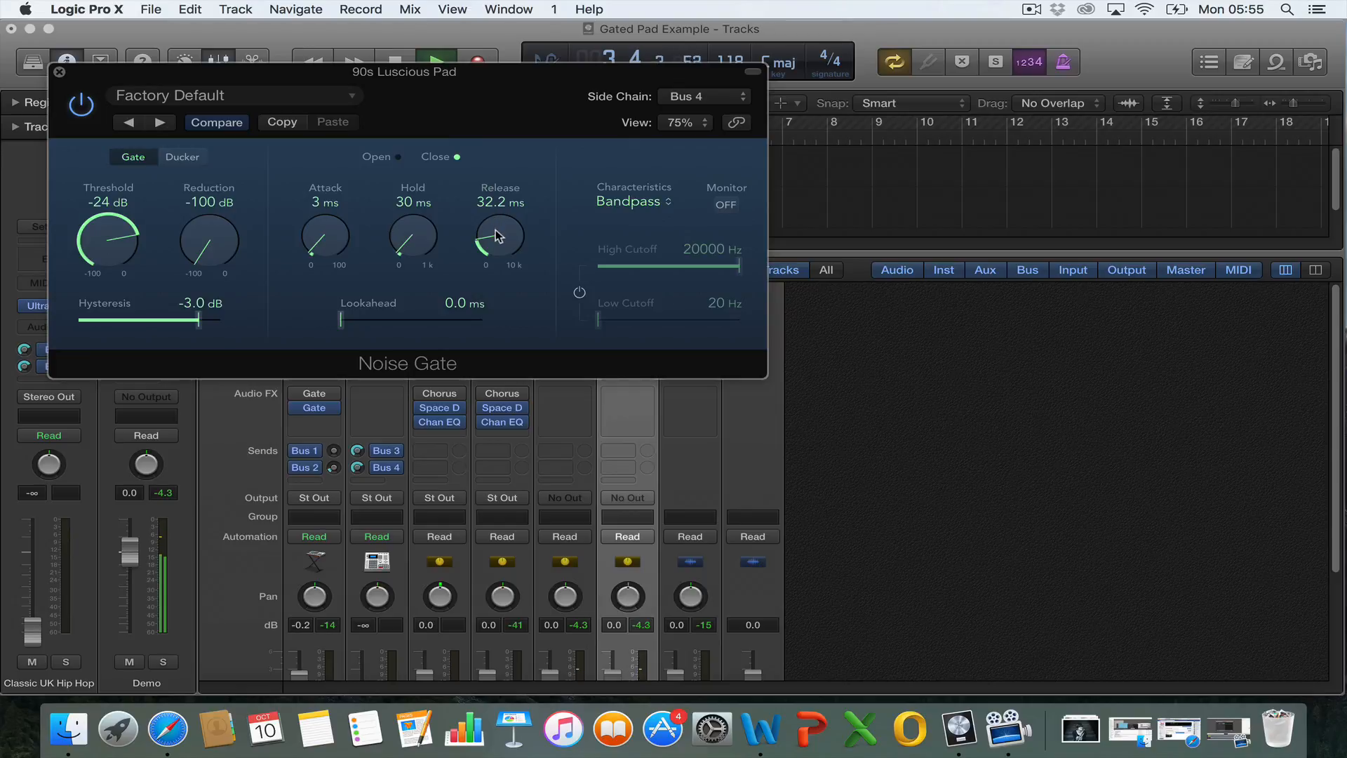
{"action": "left_click_drag", "start_coordinate": [499, 242], "coordinate": [497, 254]}
{"action": "key", "text": "space"}
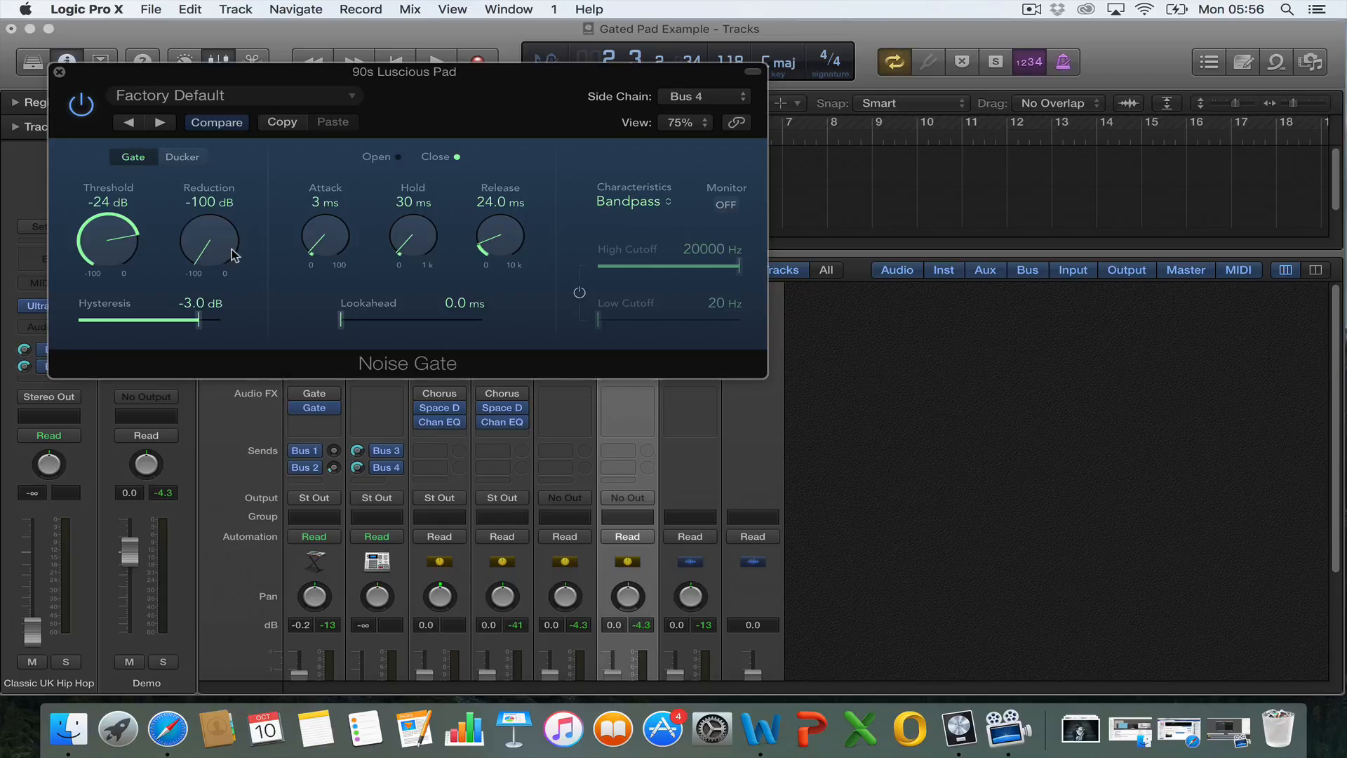
Step: Adjust the Noise Gate's reduction while listening and set it to -21 dB so some pad remains between hits
{"action": "left_click_drag", "start_coordinate": [224, 247], "coordinate": [182, 3]}
{"action": "left_click_drag", "start_coordinate": [212, 240], "coordinate": [215, 220]}
{"action": "key", "text": "space"}
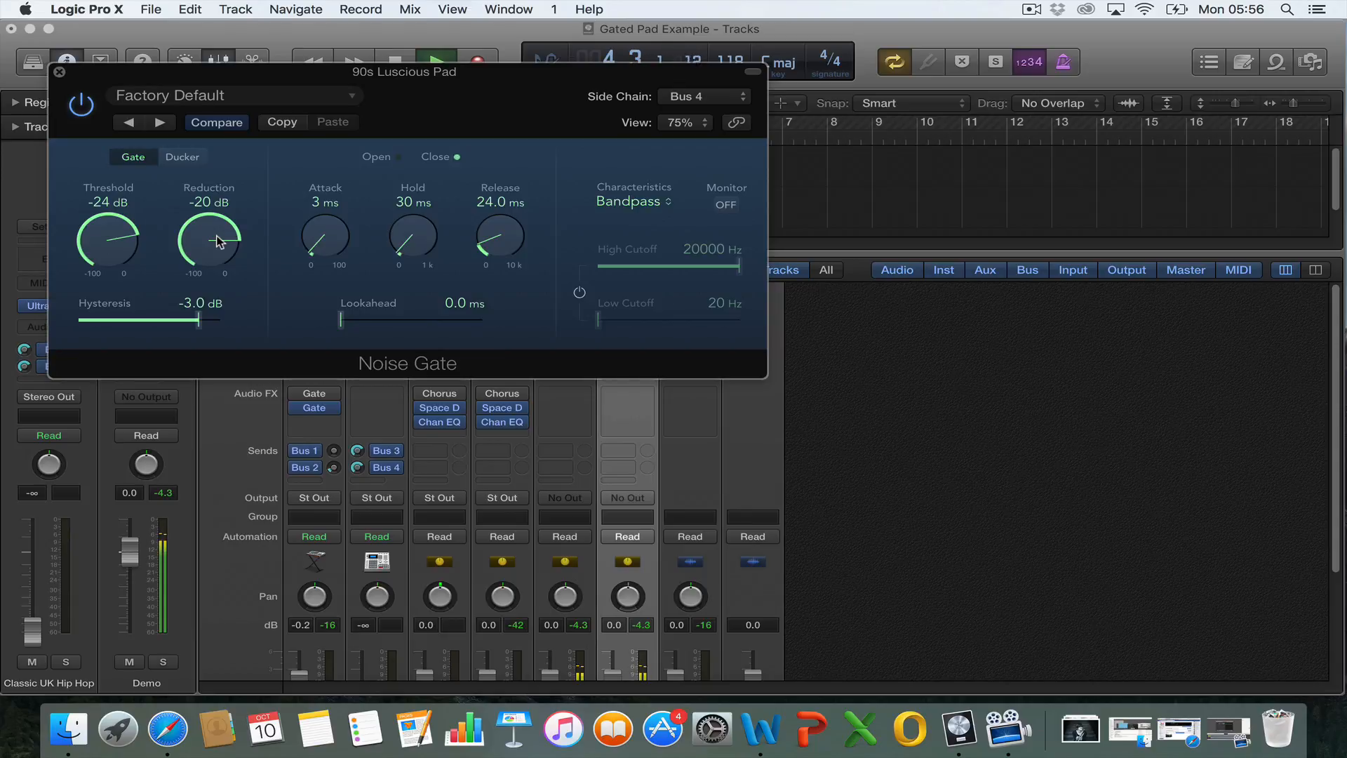
{"action": "left_click_drag", "start_coordinate": [217, 241], "coordinate": [219, 222]}
{"action": "left_click_drag", "start_coordinate": [220, 223], "coordinate": [220, 242]}
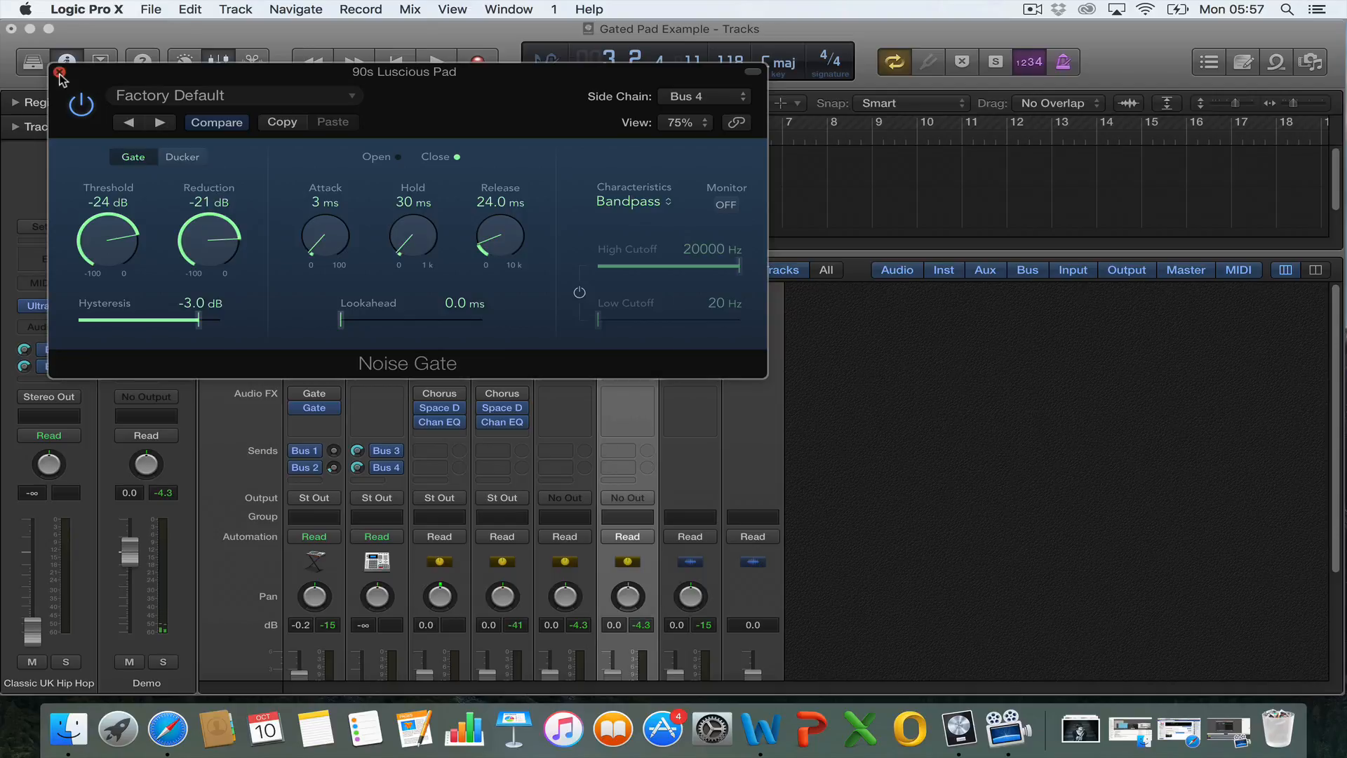
Step: Close the Noise Gate and play the project from the start of the cycle to hear the gated pad
{"action": "left_click", "coordinate": [60, 72]}
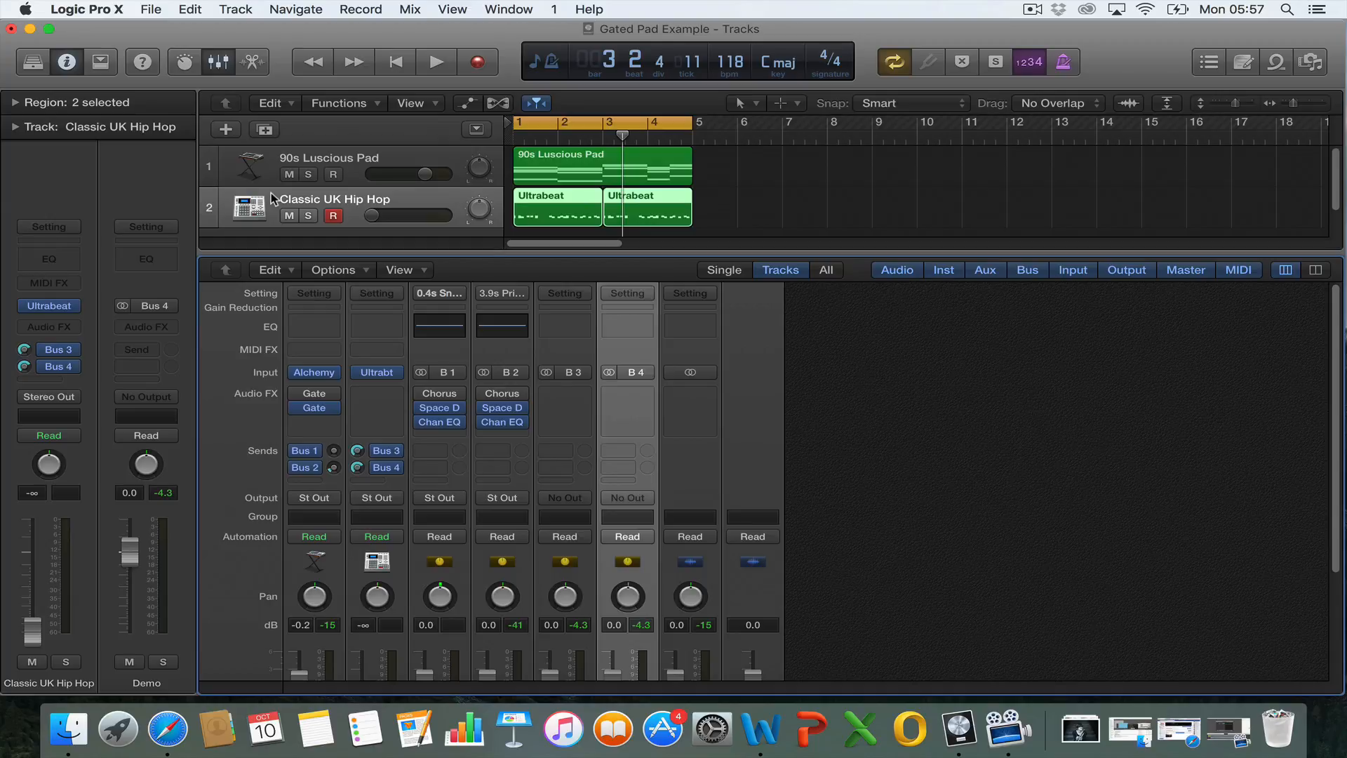
{"action": "key", "text": "space"}
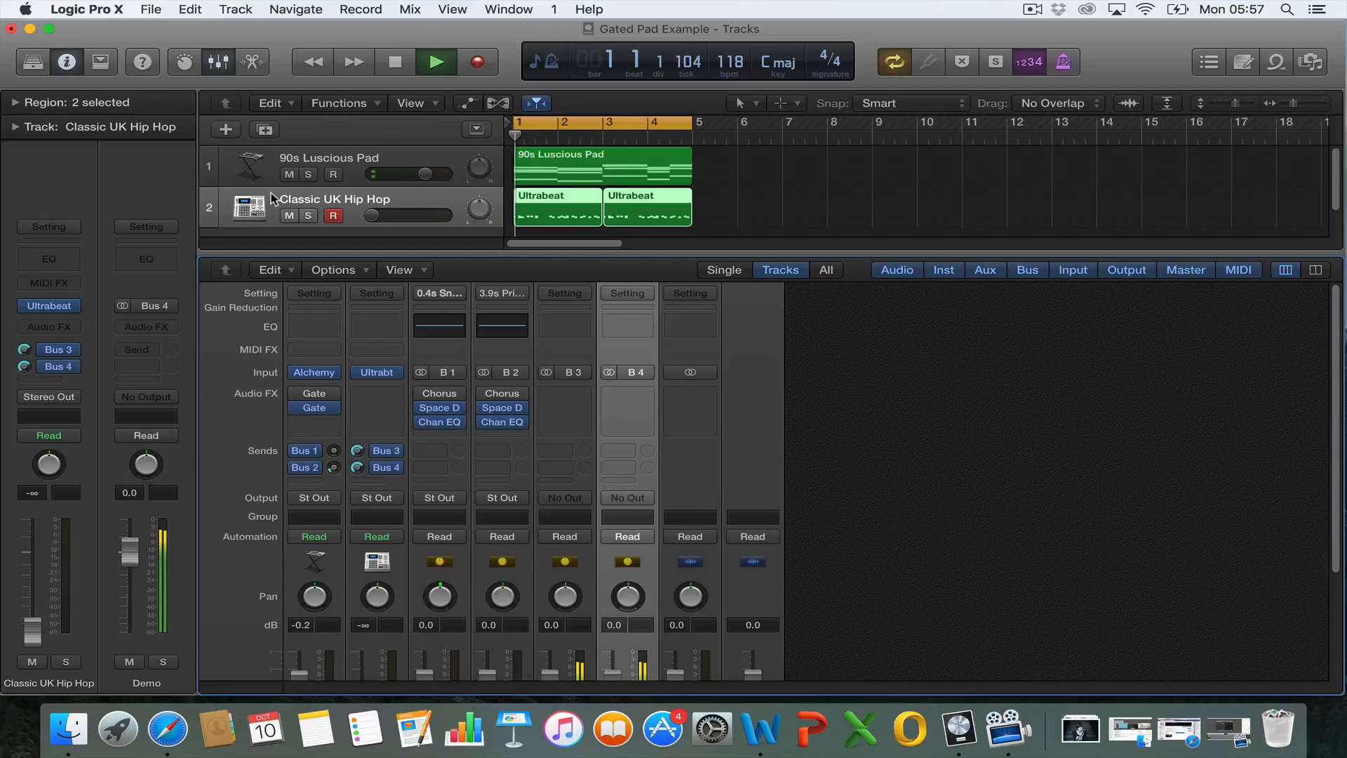